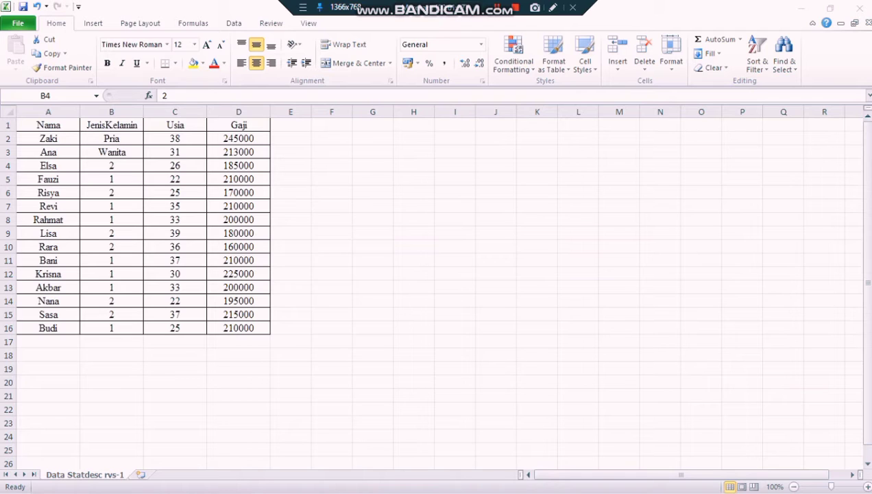
- Replace the JenisKelamin text entries with codes, 1 in B2 and 2 in B3, and save the workbook
{"action": "left_click", "coordinate": [111, 165]}
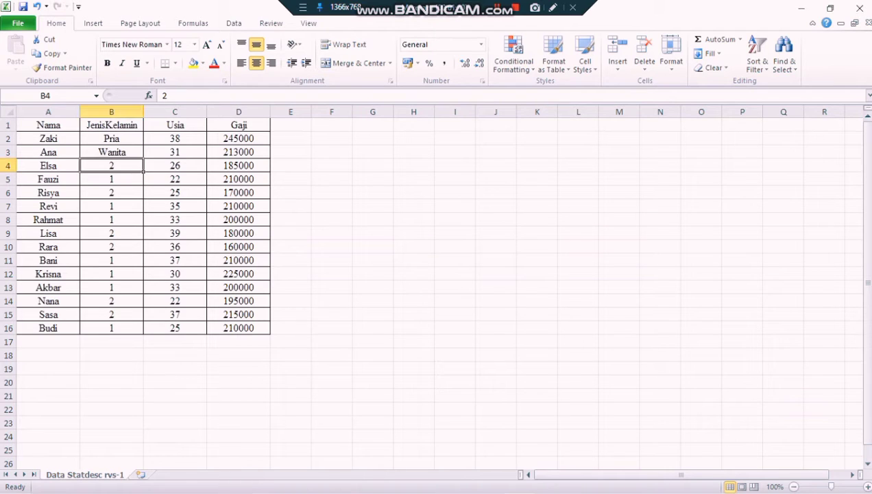
{"action": "left_click", "coordinate": [111, 138]}
{"action": "type", "text": "1"}
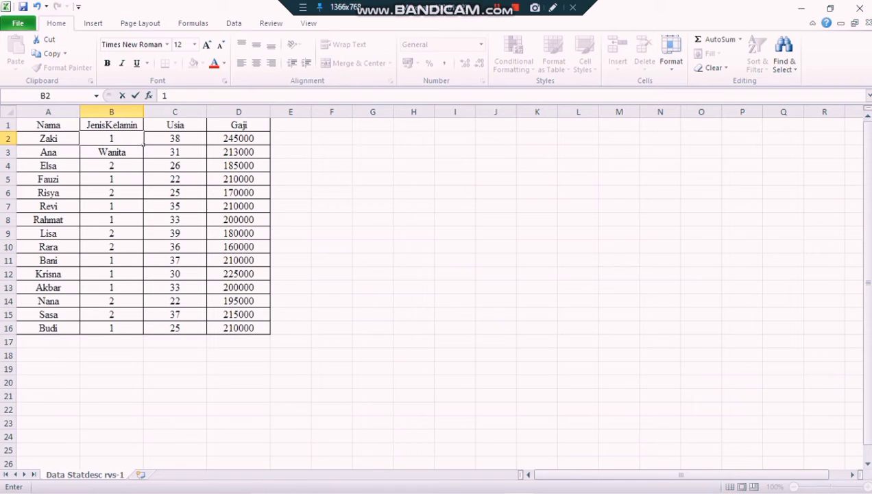
{"action": "key", "text": "Return"}
{"action": "type", "text": "2"}
{"action": "key", "text": "Return"}
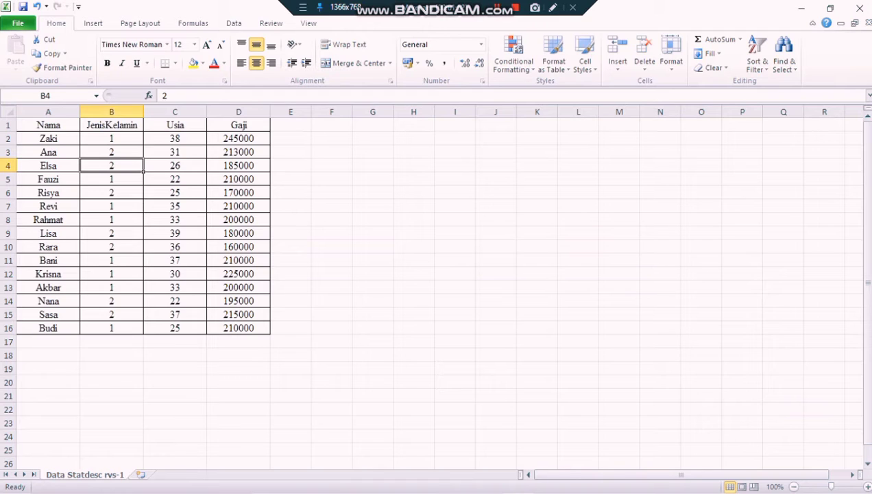
{"action": "left_click", "coordinate": [23, 7]}
- Switch to SPSS and import the Excel file data statistik deskriptif.xlsx, reading variable names from the first row
{"action": "mouse_move", "coordinate": [331, 490]}
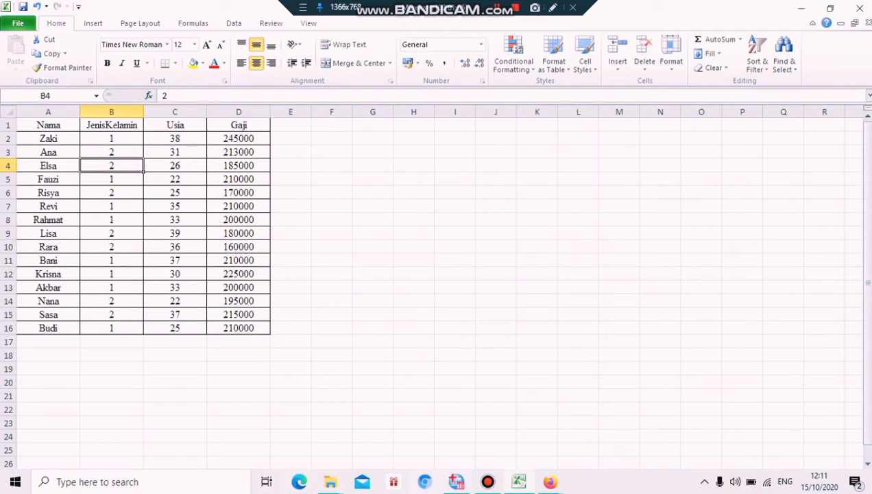
{"action": "left_click", "coordinate": [456, 481]}
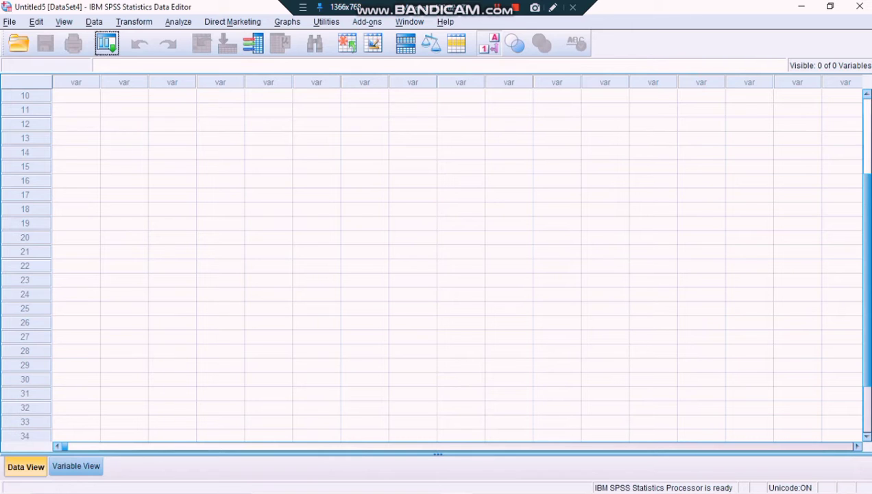
{"action": "left_click", "coordinate": [10, 22]}
{"action": "mouse_move", "coordinate": [28, 54]}
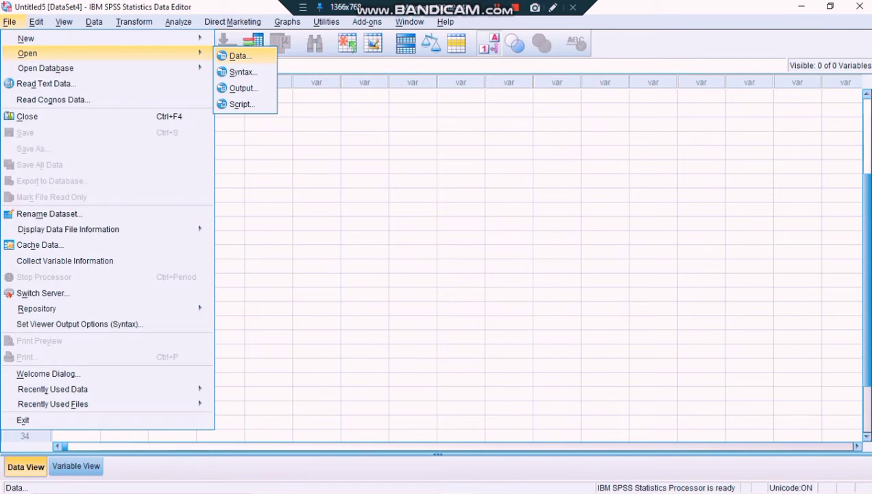
{"action": "left_click", "coordinate": [240, 55]}
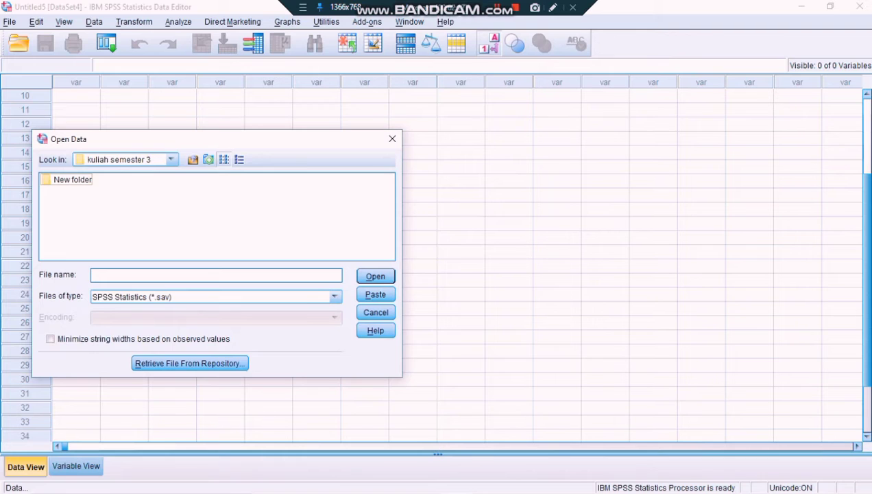
{"action": "left_click", "coordinate": [335, 297]}
{"action": "left_click", "coordinate": [136, 357]}
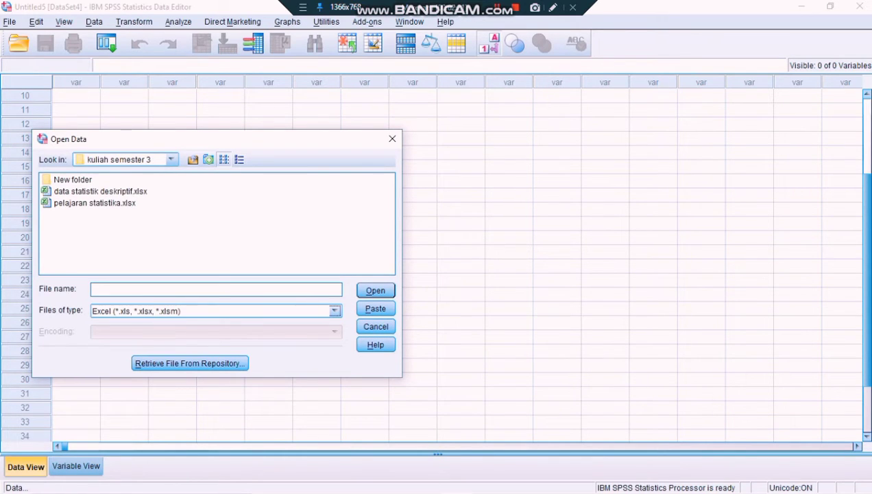
{"action": "double_click", "coordinate": [100, 192]}
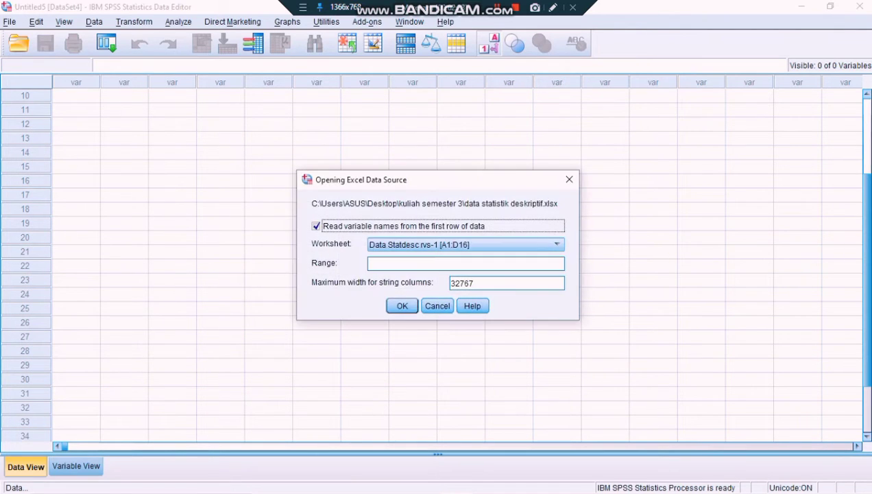
{"action": "left_click", "coordinate": [402, 306]}
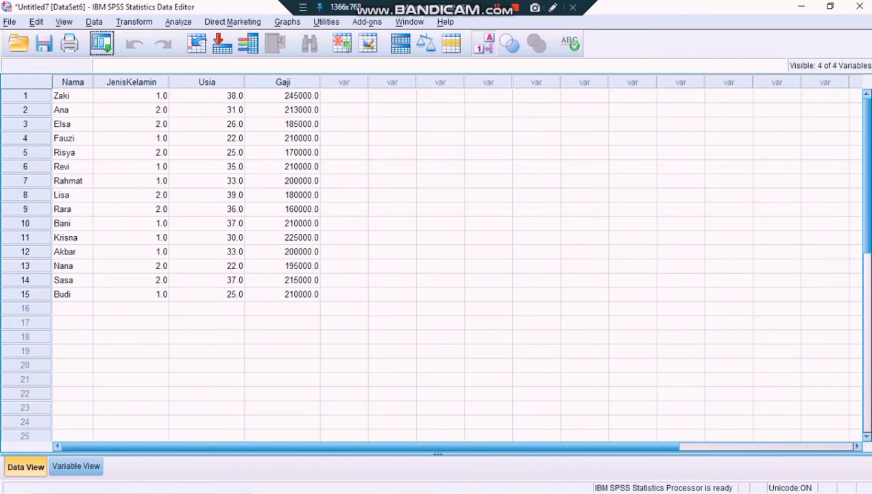
- Set the decimals of the JenisKelamin, Usia and Gaji variables to 0 and return to the data
{"action": "left_click", "coordinate": [76, 465]}
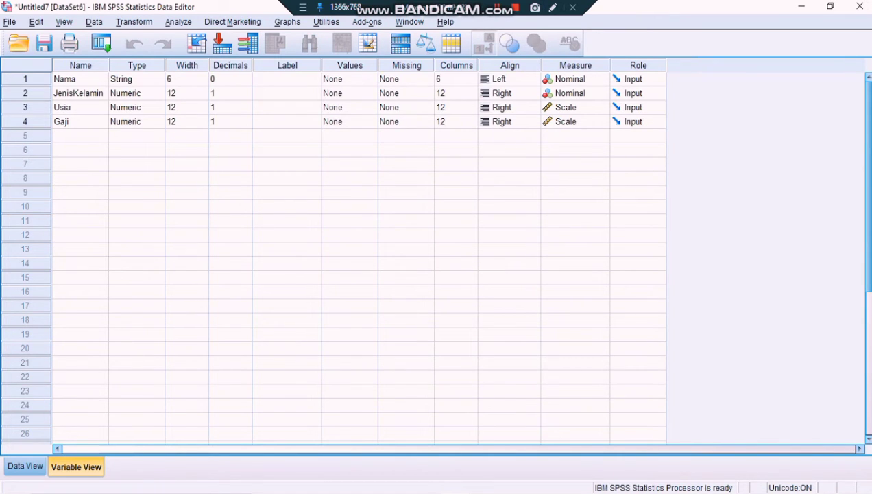
{"action": "left_click", "coordinate": [231, 94]}
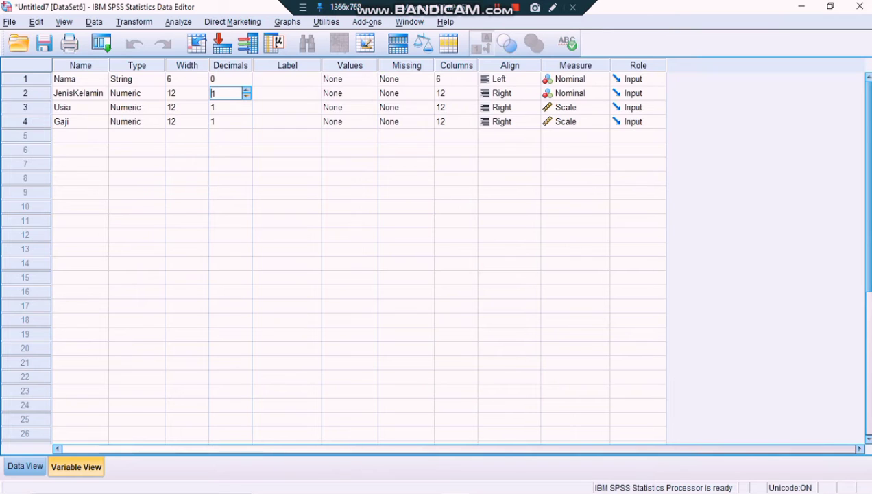
{"action": "type", "text": "0"}
{"action": "key", "text": "Return"}
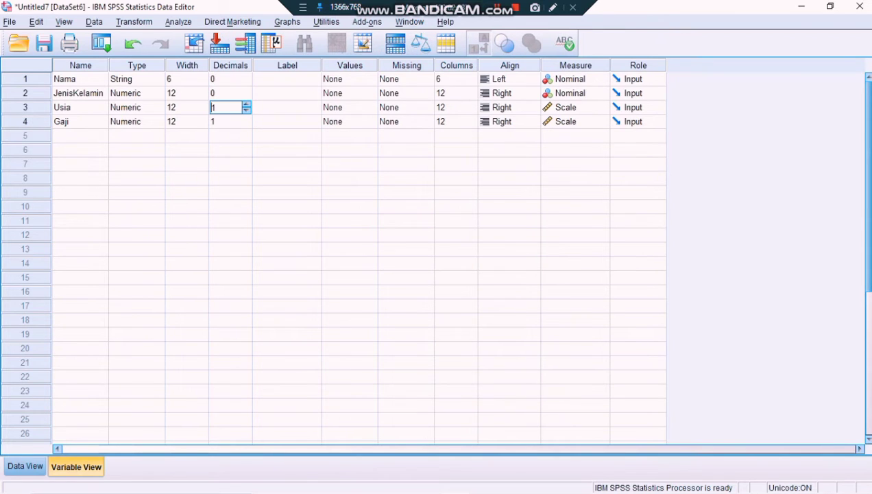
{"action": "type", "text": "0"}
{"action": "key", "text": "Return"}
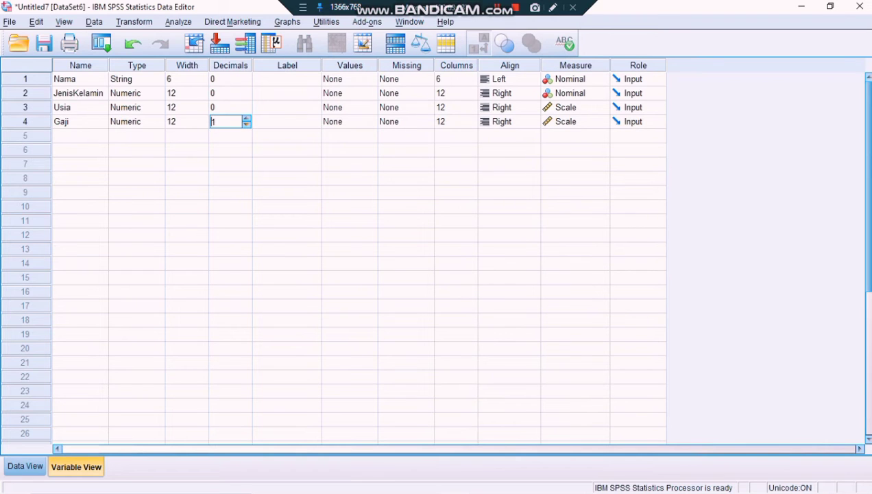
{"action": "type", "text": "0"}
{"action": "left_click", "coordinate": [26, 466]}
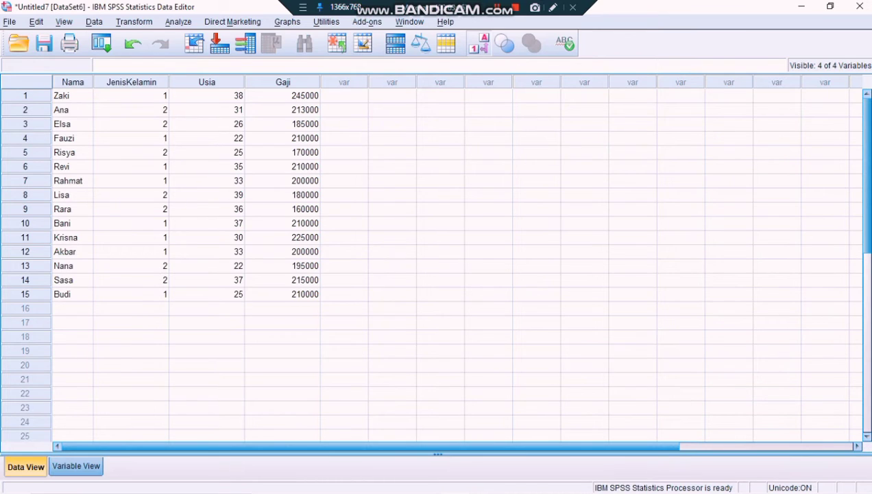
- Add a value label to the JenisKelamin variable that defines 1 as Pria
{"action": "left_click", "coordinate": [76, 465]}
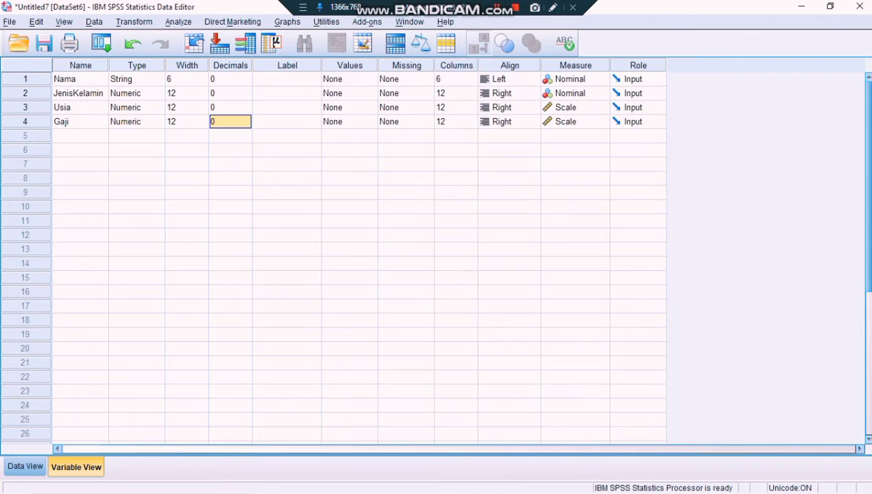
{"action": "left_click", "coordinate": [348, 93]}
{"action": "left_click", "coordinate": [369, 93]}
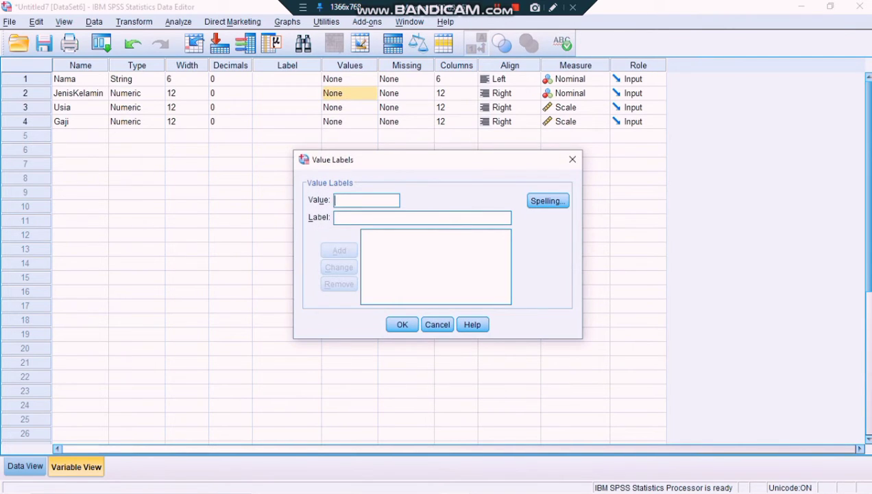
{"action": "type", "text": "1"}
{"action": "left_click", "coordinate": [397, 217]}
{"action": "type", "text": "pria"}
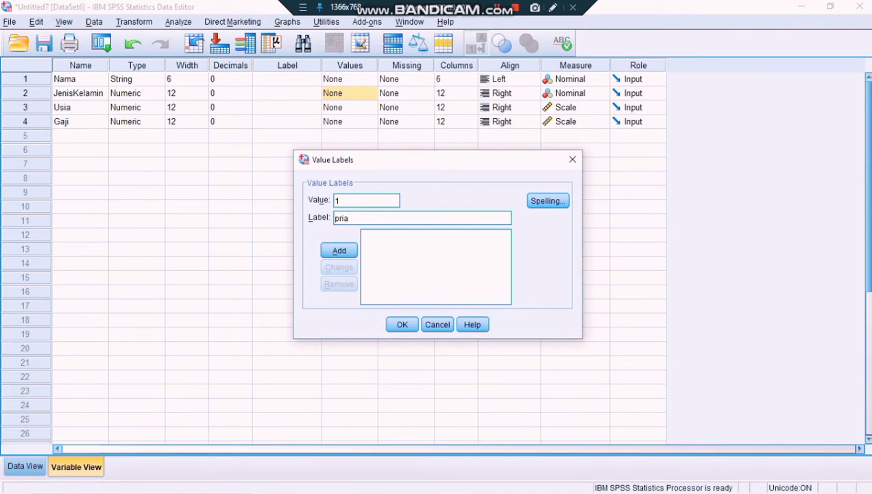
{"action": "left_click", "coordinate": [337, 218]}
{"action": "key", "text": "BackSpace"}
{"action": "type", "text": "P"}
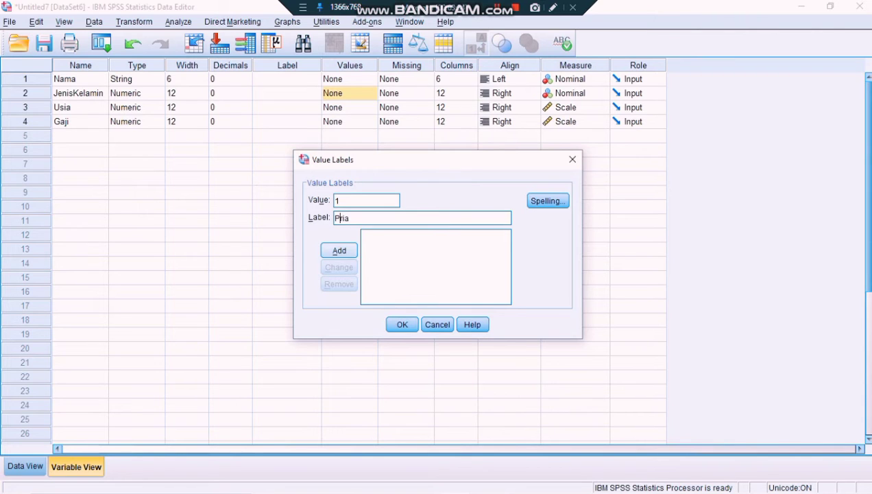
{"action": "key", "text": "Return"}
- Add the value label 2 as Wanita for JenisKelamin, apply the labels and return to the data
{"action": "type", "text": "2"}
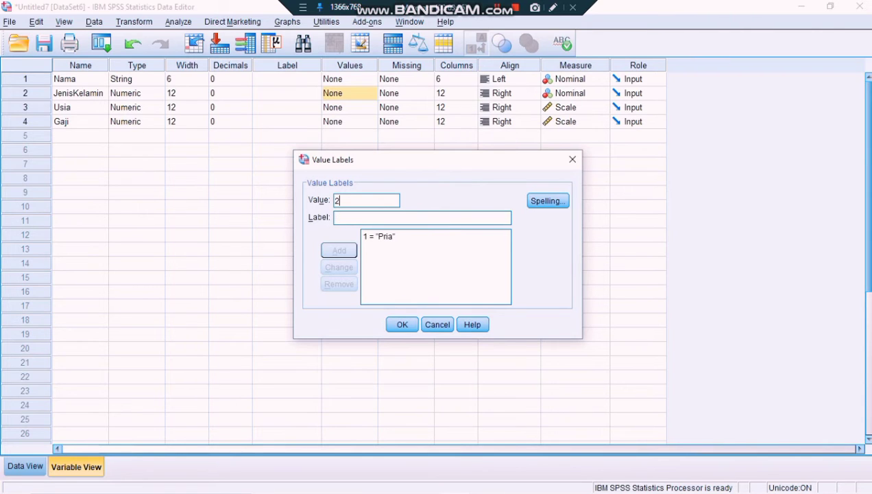
{"action": "key", "text": "Tab"}
{"action": "type", "text": "Wanita"}
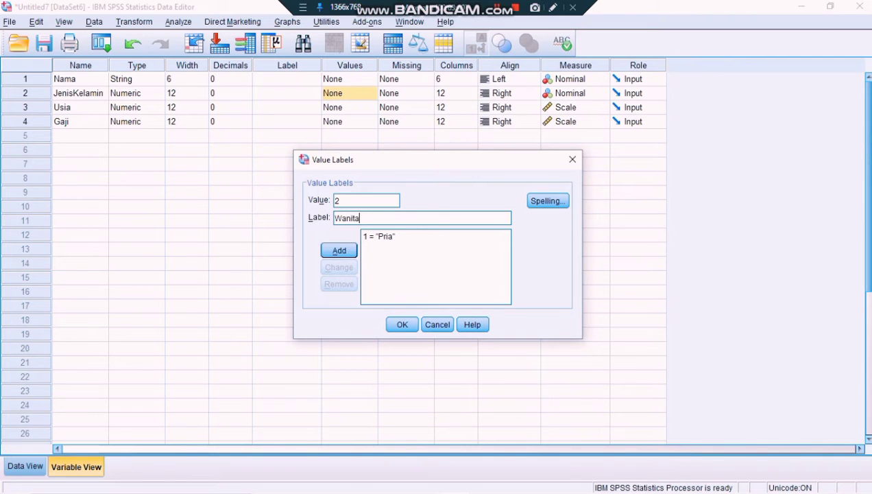
{"action": "left_click", "coordinate": [402, 324]}
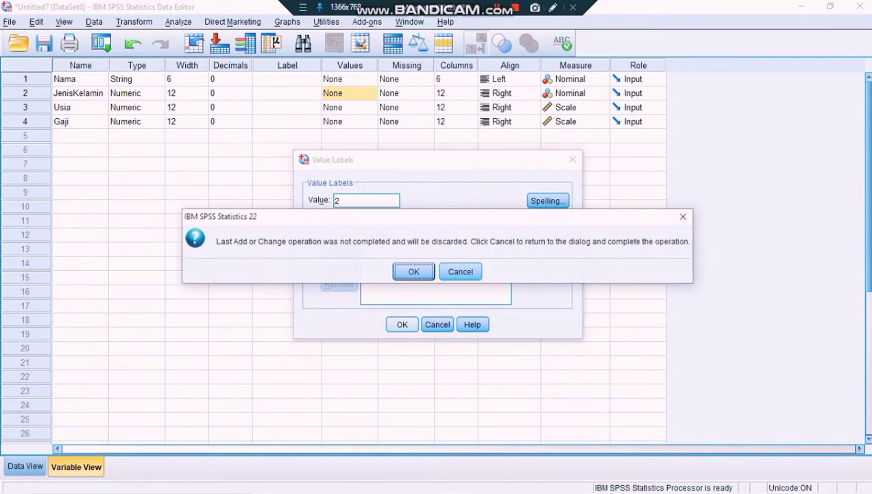
{"action": "left_click", "coordinate": [459, 272]}
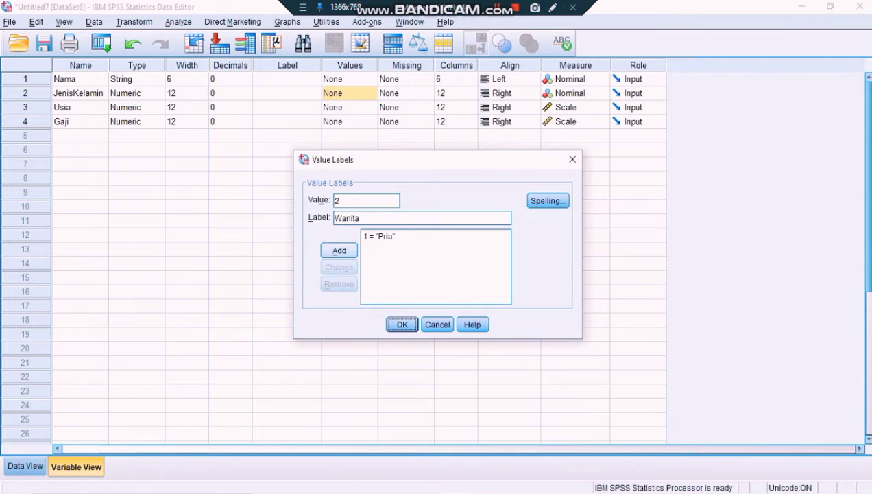
{"action": "left_click", "coordinate": [339, 250]}
{"action": "left_click", "coordinate": [402, 324]}
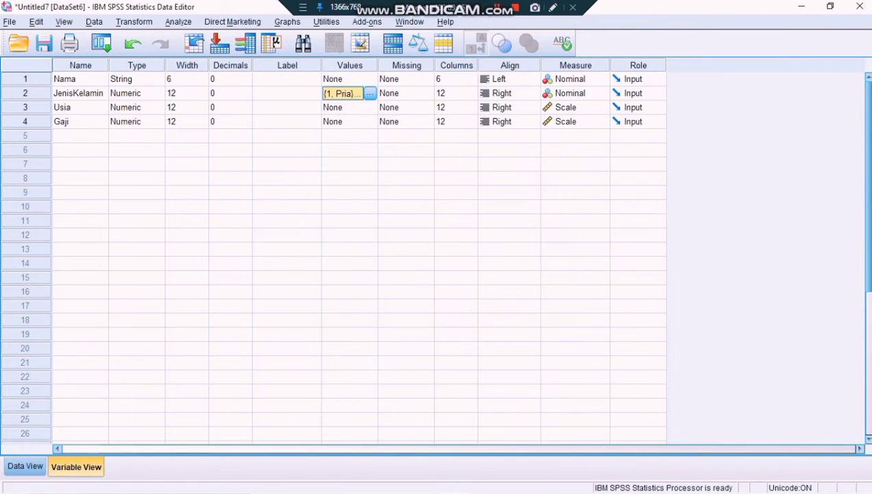
{"action": "left_click", "coordinate": [26, 466]}
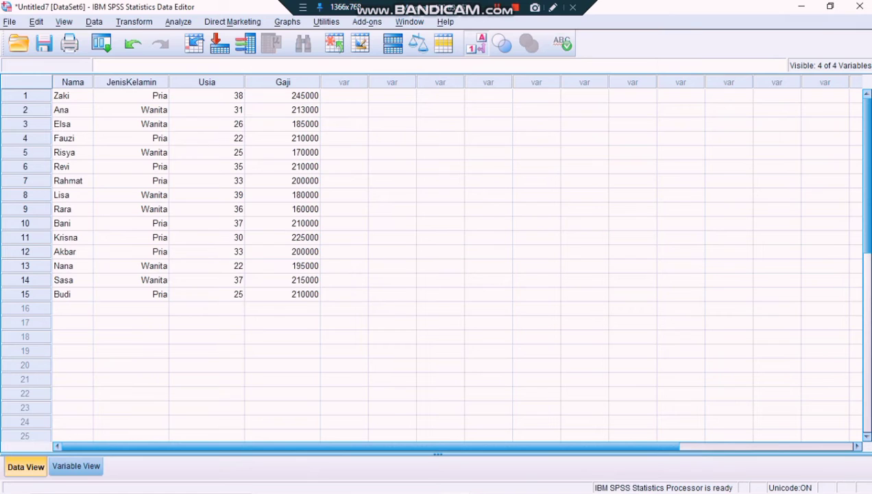
- Create a simple legacy bar chart of the number of cases, summarised for groups, with JenisKelamin as category axis
{"action": "left_click", "coordinate": [287, 22]}
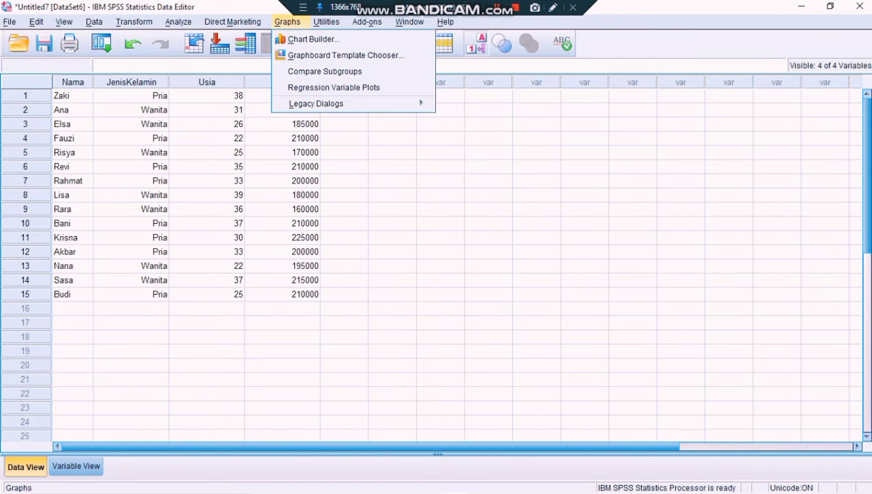
{"action": "mouse_move", "coordinate": [316, 103]}
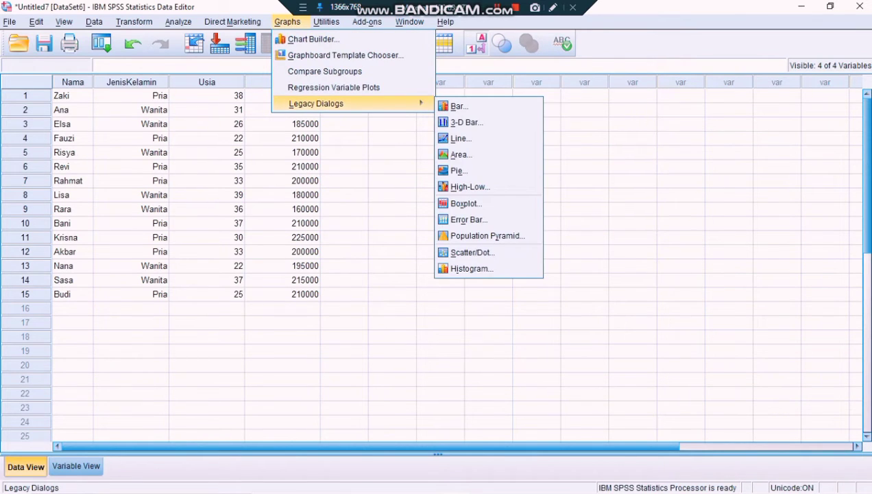
{"action": "left_click", "coordinate": [458, 106]}
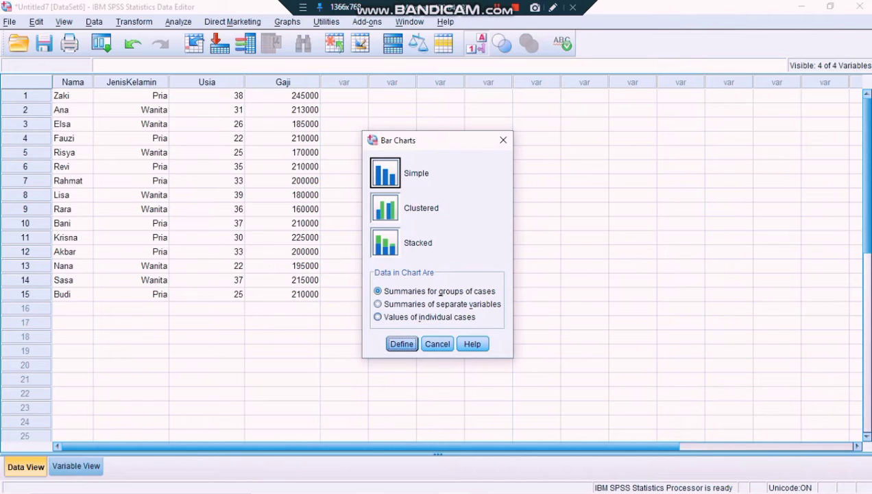
{"action": "left_click", "coordinate": [402, 343]}
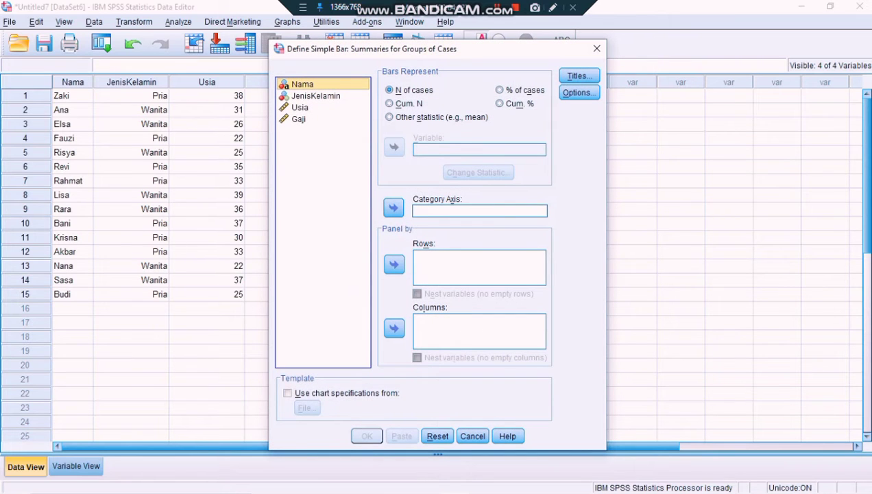
{"action": "left_click", "coordinate": [316, 96]}
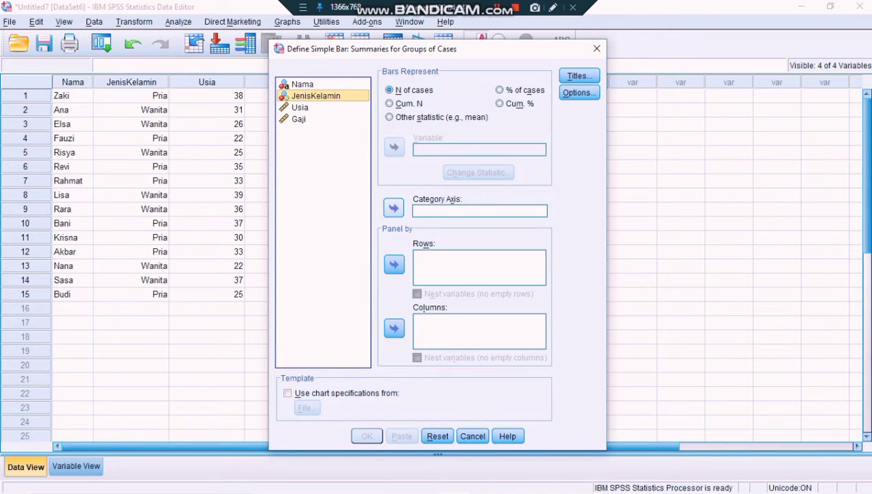
{"action": "left_click", "coordinate": [394, 207]}
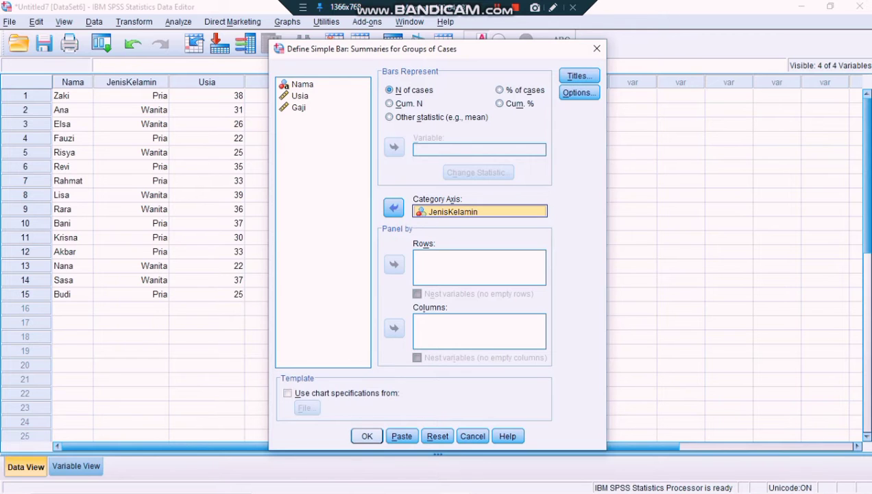
{"action": "left_click", "coordinate": [366, 435]}
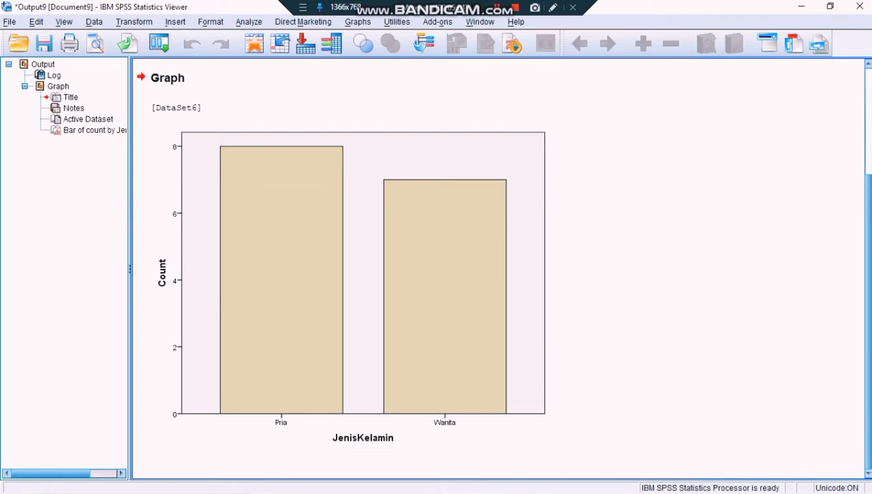
- Create a legacy pie chart of the number of cases, summarised for groups of cases, with slices defined by JenisKelamin
{"action": "left_click", "coordinate": [800, 6]}
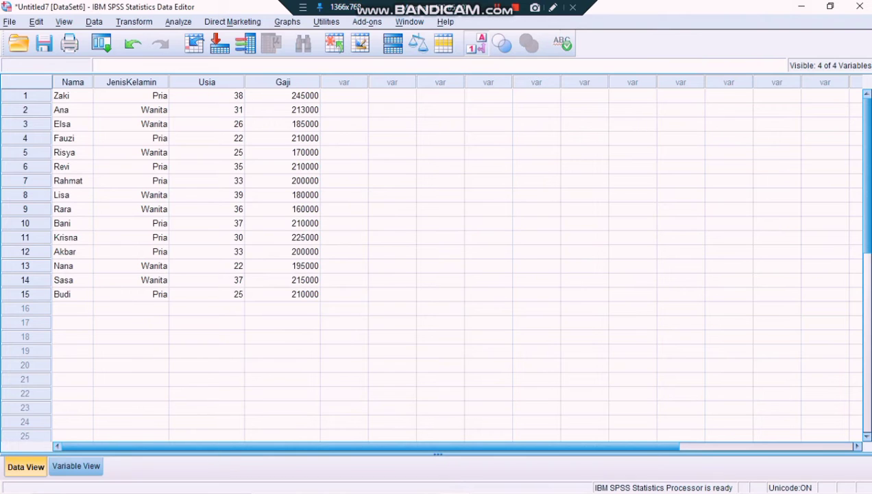
{"action": "left_click", "coordinate": [287, 21]}
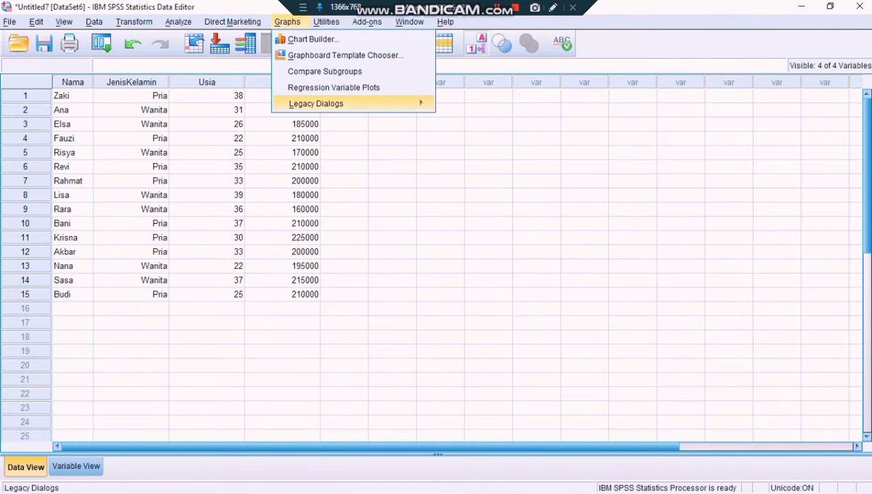
{"action": "mouse_move", "coordinate": [322, 102]}
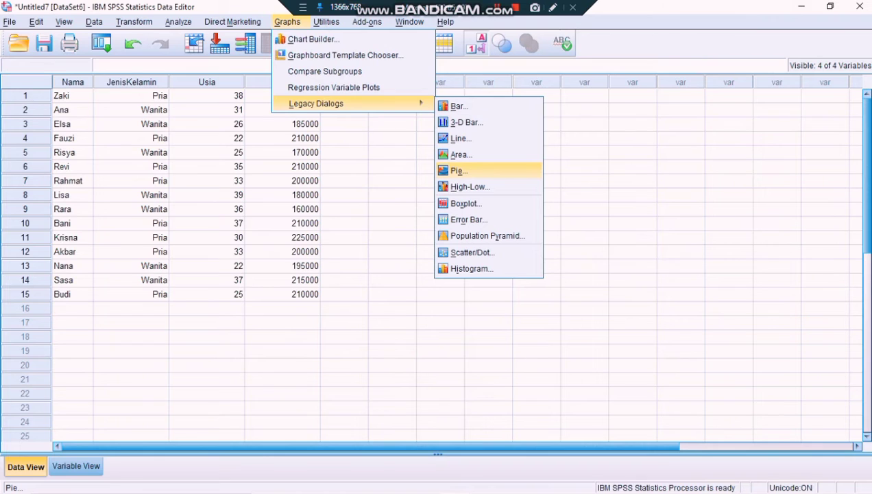
{"action": "left_click", "coordinate": [458, 170]}
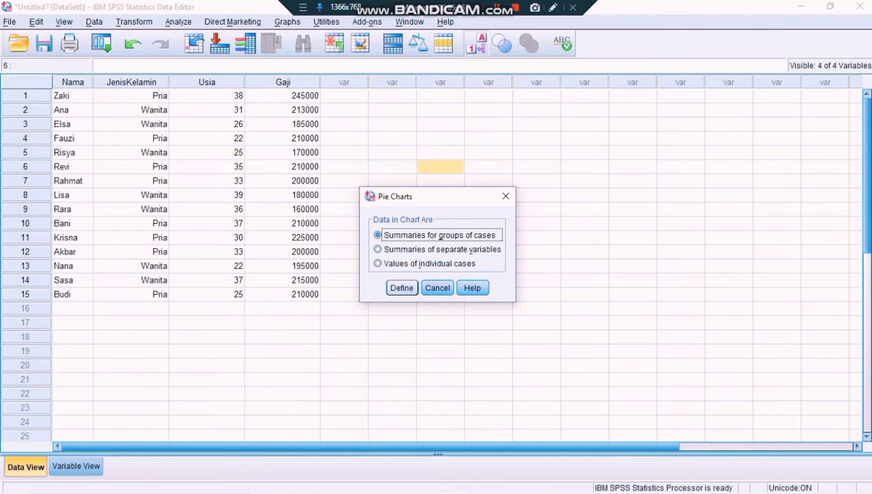
{"action": "left_click", "coordinate": [401, 287]}
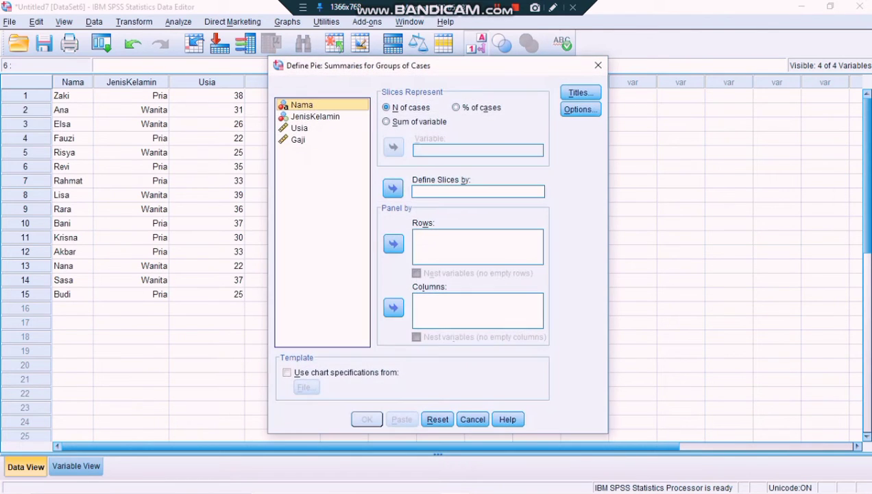
{"action": "left_click", "coordinate": [300, 128]}
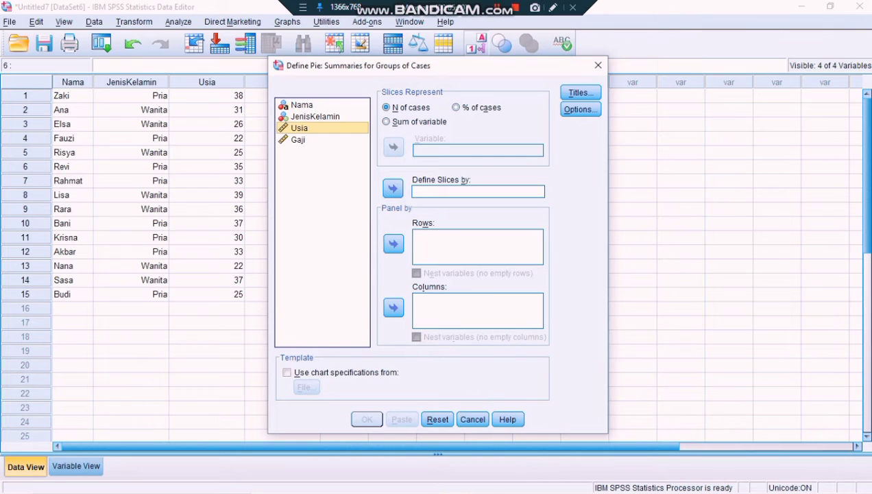
{"action": "left_click", "coordinate": [315, 117]}
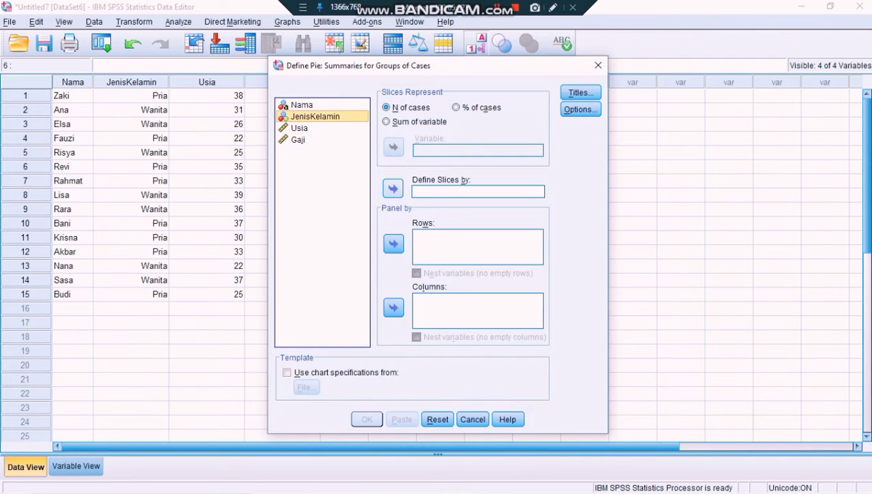
{"action": "left_click", "coordinate": [392, 188]}
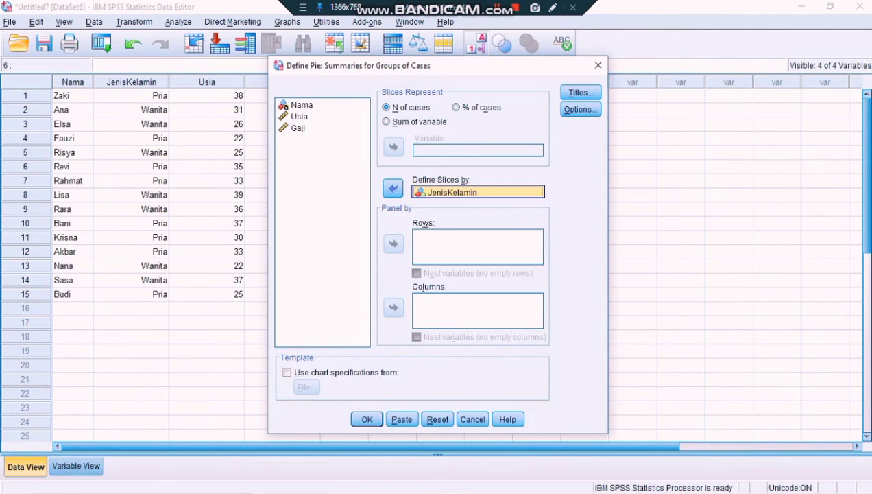
{"action": "left_click", "coordinate": [367, 419]}
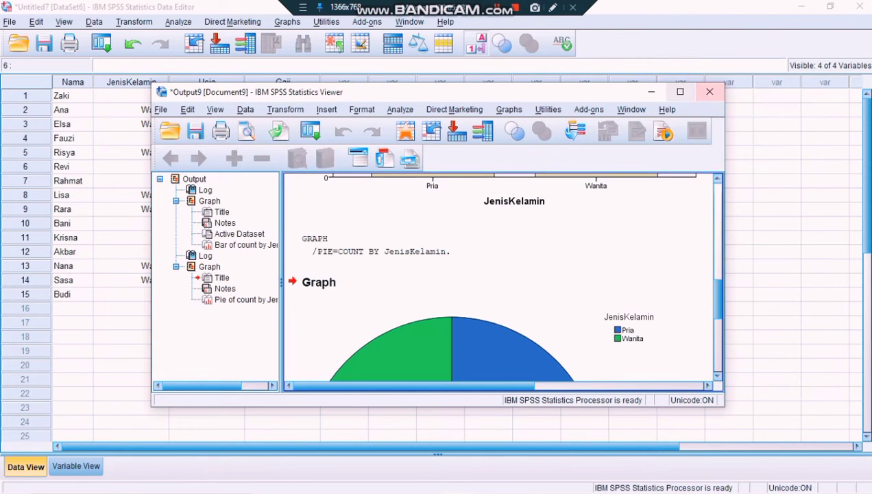
- Maximise the output window and examine the JenisKelamin bar and pie charts
{"action": "left_click", "coordinate": [680, 91]}
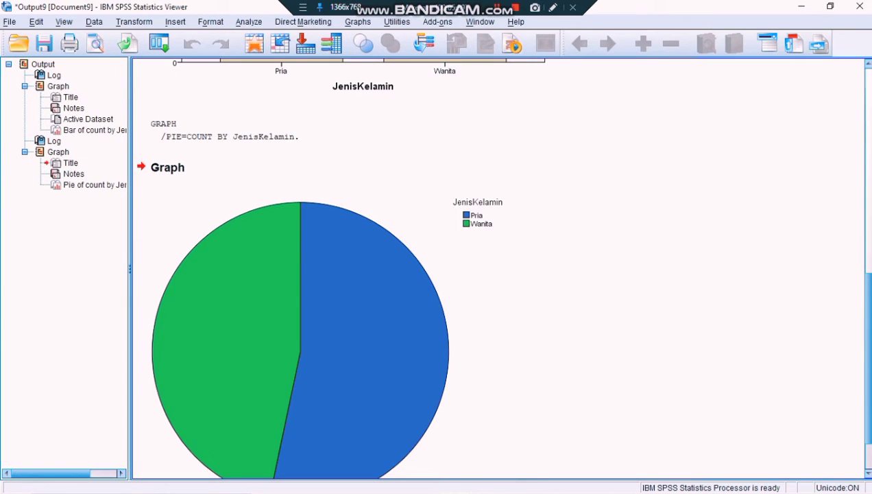
{"action": "left_click", "coordinate": [868, 233]}
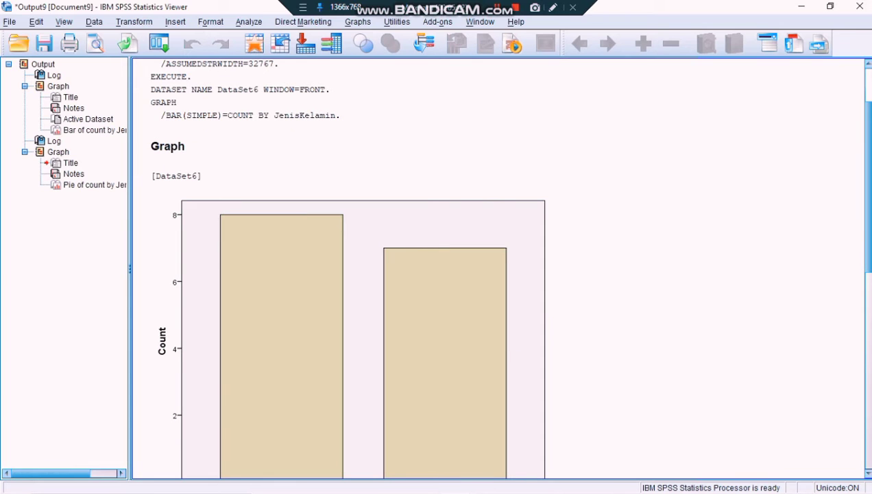
{"action": "scroll", "coordinate": [497, 268], "scroll_direction": "down", "scroll_amount": 5}
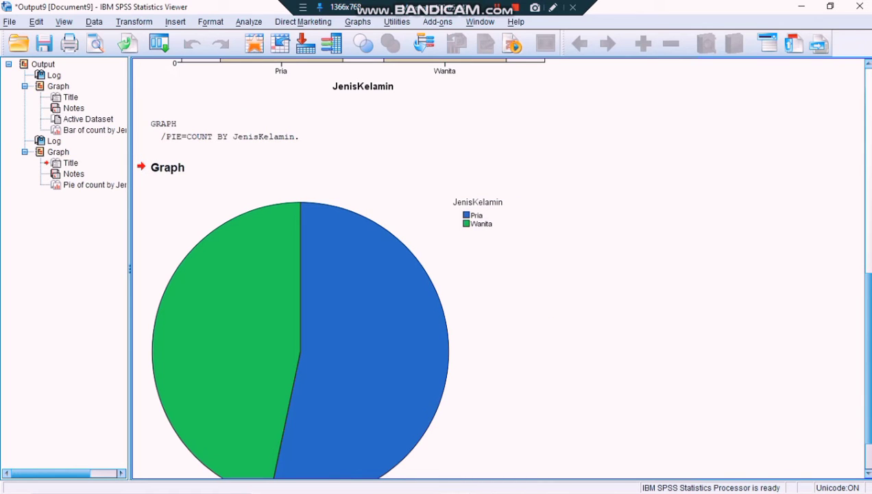
{"action": "scroll", "coordinate": [500, 266], "scroll_direction": "down", "scroll_amount": 2}
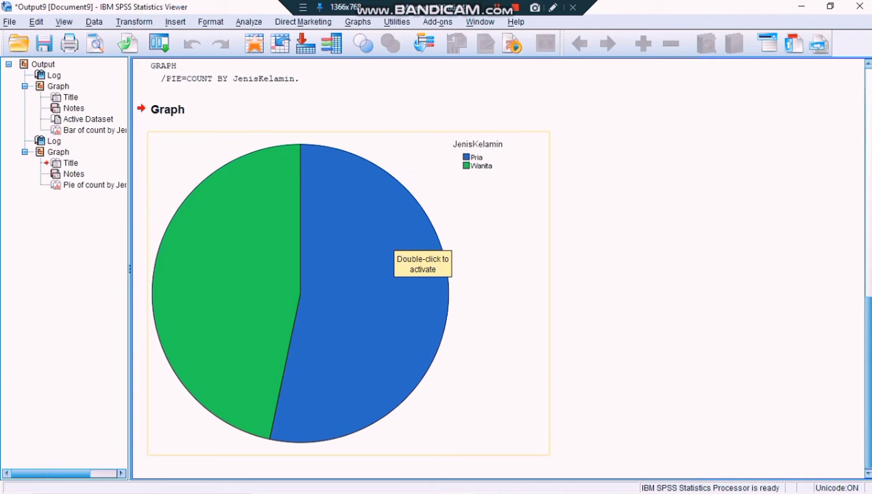
- Return to the data and create a legacy histogram of the Gaji variable without a normal curve
{"action": "left_click", "coordinate": [801, 6]}
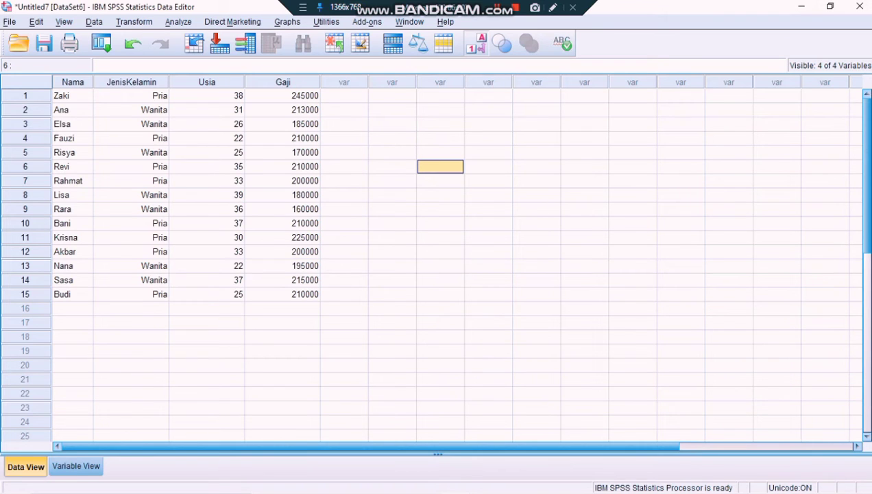
{"action": "left_click", "coordinate": [287, 22]}
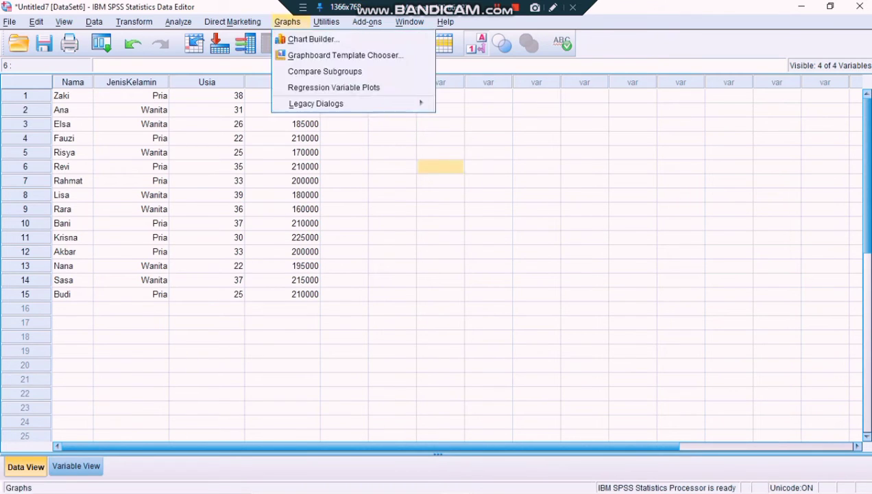
{"action": "left_click", "coordinate": [287, 22]}
{"action": "left_click", "coordinate": [288, 22]}
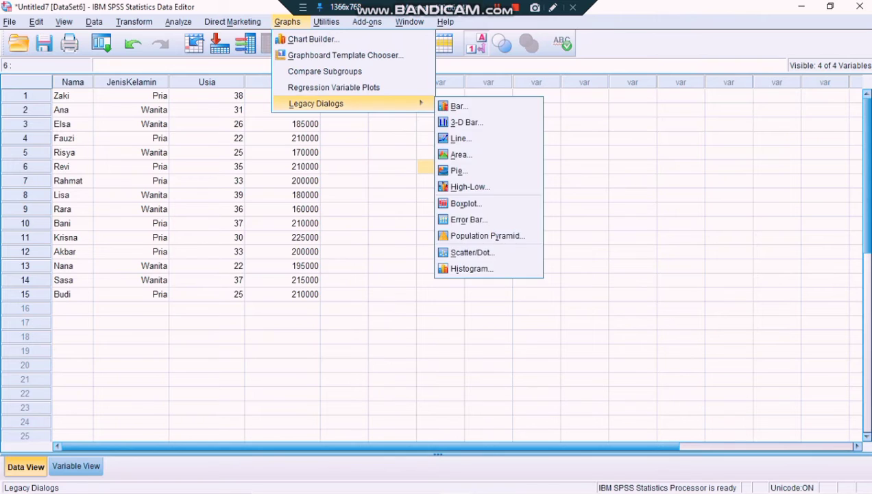
{"action": "mouse_move", "coordinate": [317, 104]}
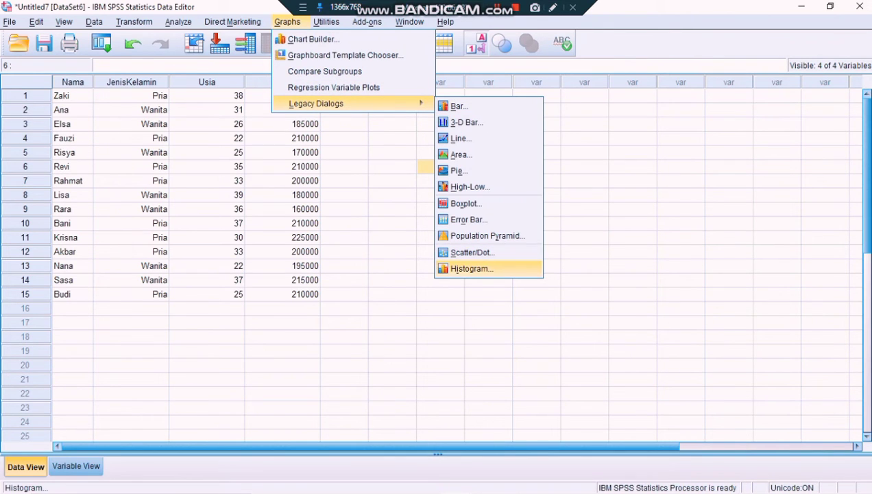
{"action": "left_click", "coordinate": [472, 268]}
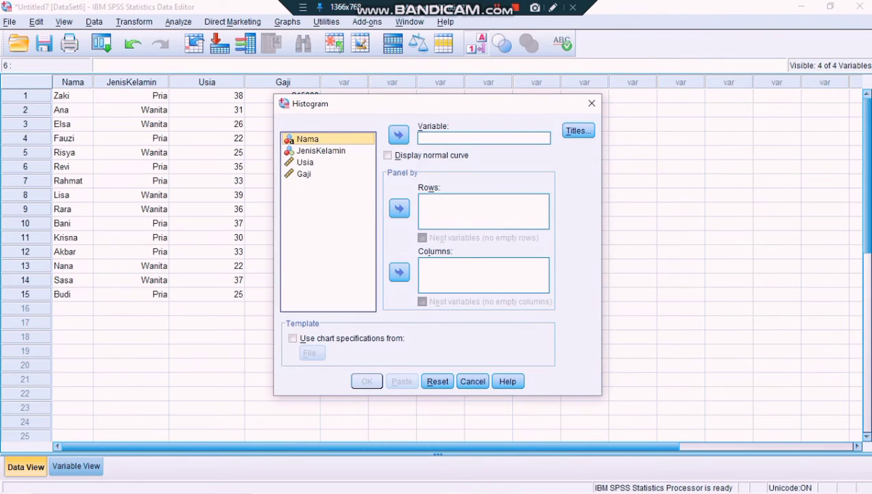
{"action": "left_click", "coordinate": [304, 174]}
{"action": "left_click", "coordinate": [399, 135]}
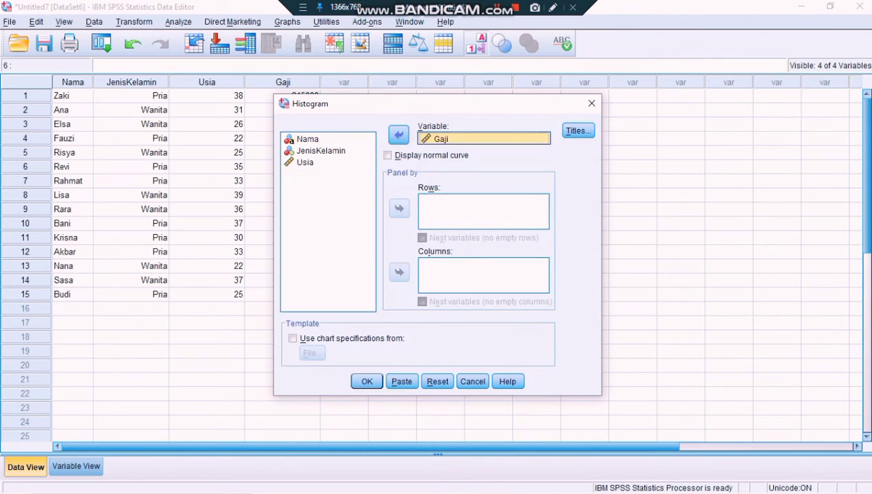
{"action": "left_click", "coordinate": [367, 381]}
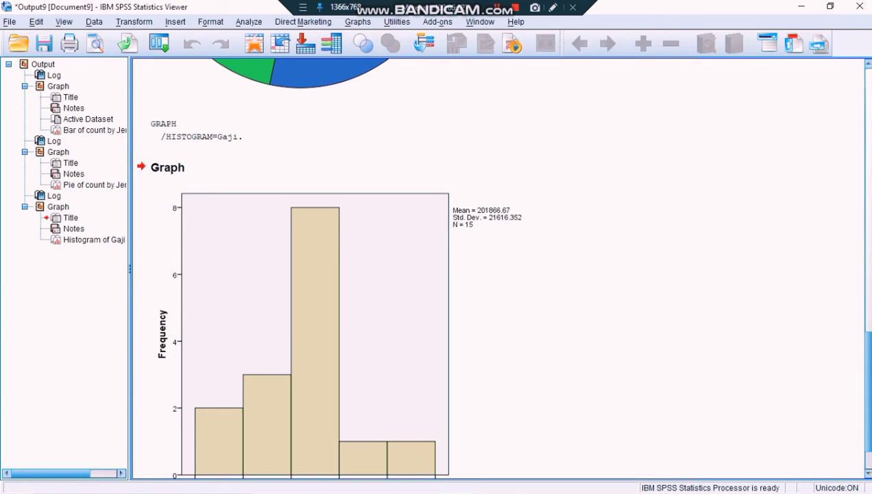
- Review the Gaji histogram together with the bar and pie charts of JenisKelamin in the output
{"action": "scroll", "coordinate": [498, 267], "scroll_direction": "down", "scroll_amount": 2}
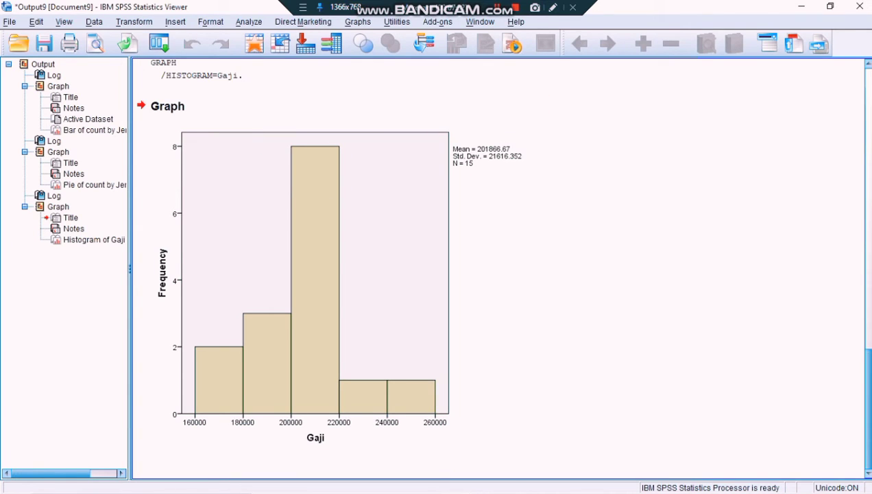
{"action": "scroll", "coordinate": [499, 267], "scroll_direction": "up", "scroll_amount": 10}
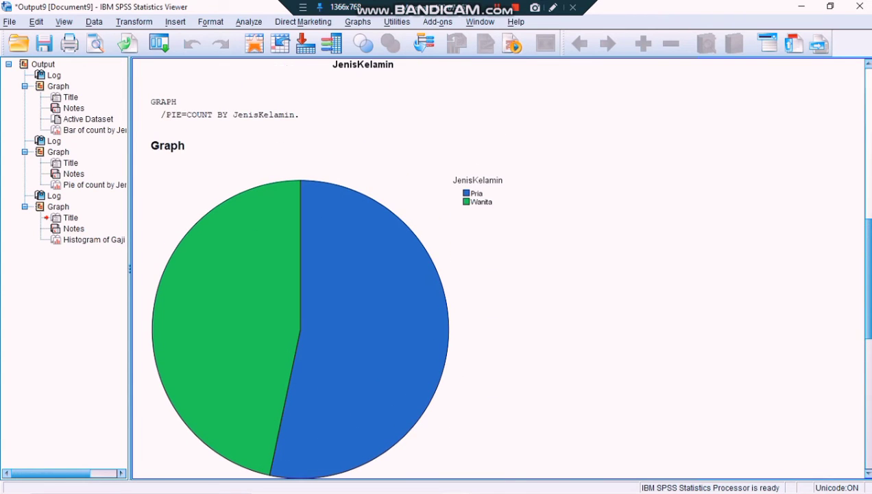
{"action": "scroll", "coordinate": [499, 268], "scroll_direction": "up", "scroll_amount": 10}
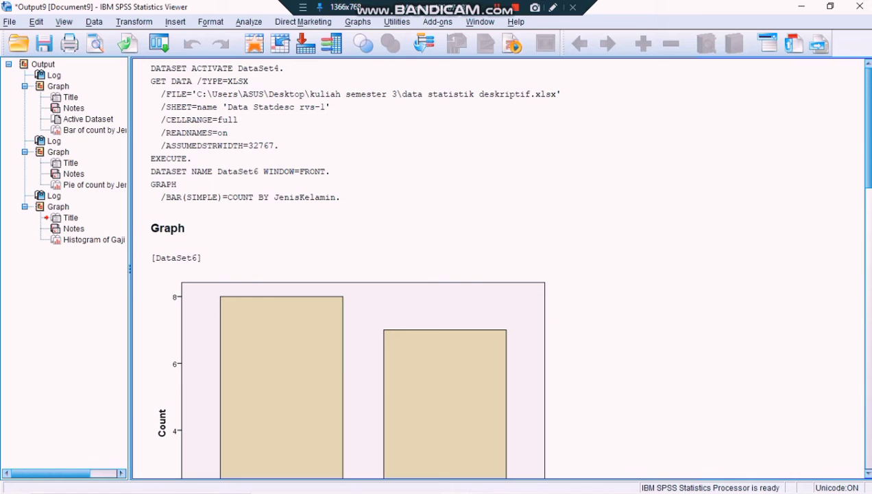
{"action": "scroll", "coordinate": [499, 267], "scroll_direction": "down", "scroll_amount": 10}
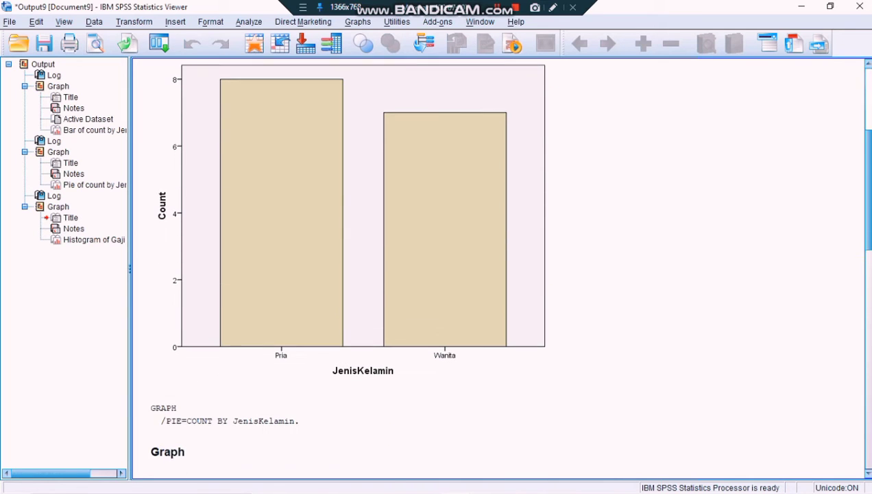
{"action": "scroll", "coordinate": [499, 267], "scroll_direction": "down", "scroll_amount": 5}
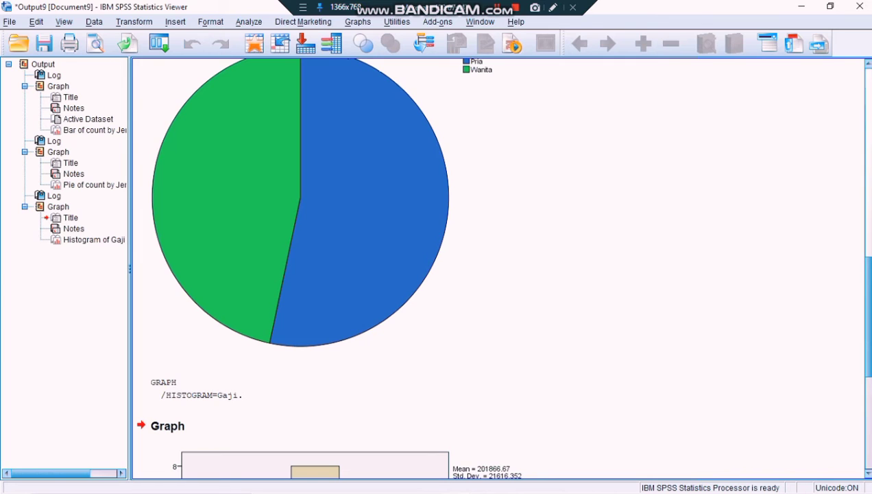
{"action": "scroll", "coordinate": [499, 268], "scroll_direction": "down", "scroll_amount": 5}
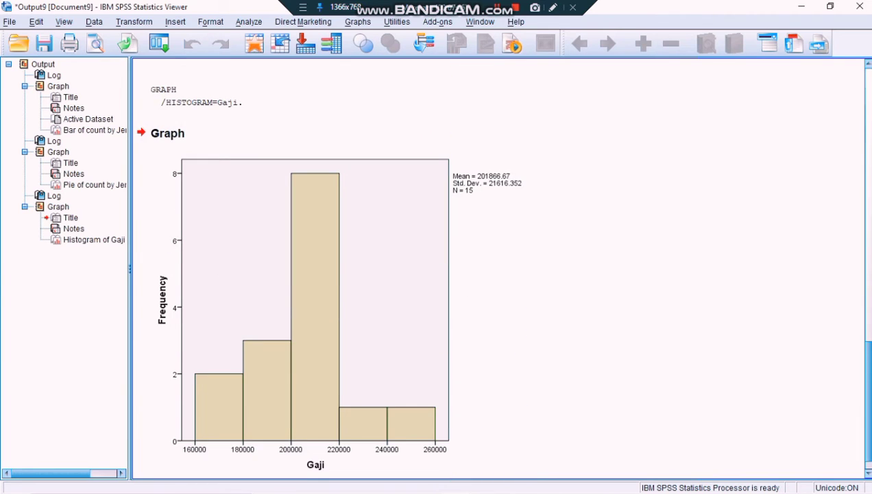
{"action": "scroll", "coordinate": [499, 267], "scroll_direction": "down", "scroll_amount": 1}
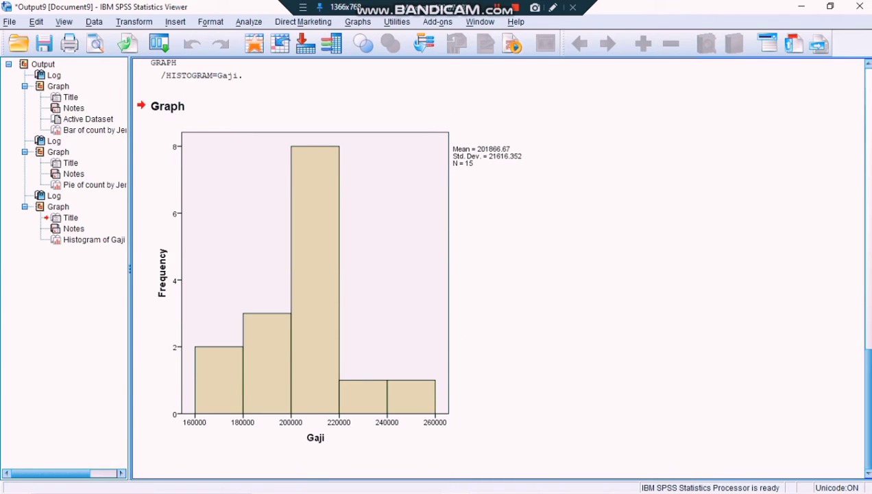
- Return to the data and set up a Descriptives analysis with JenisKelamin, Usia and Gaji as its variables
{"action": "left_click", "coordinate": [801, 6]}
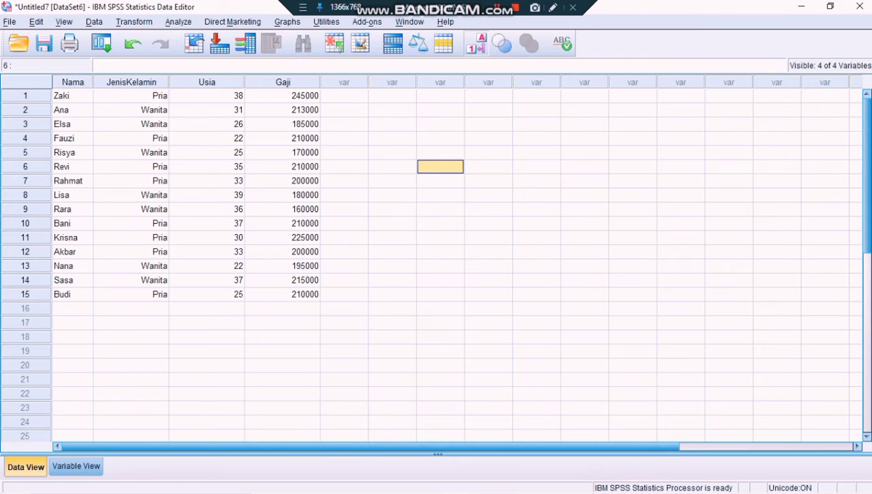
{"action": "left_click", "coordinate": [179, 22]}
{"action": "mouse_move", "coordinate": [217, 54]}
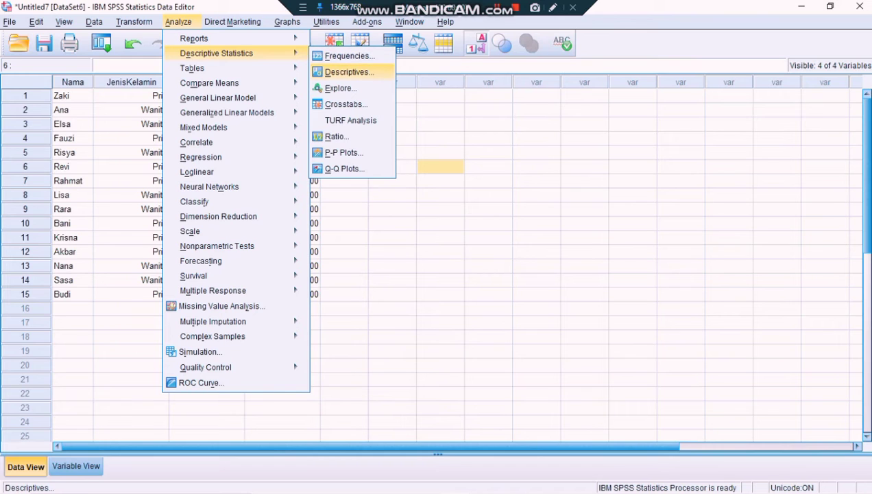
{"action": "left_click", "coordinate": [349, 72]}
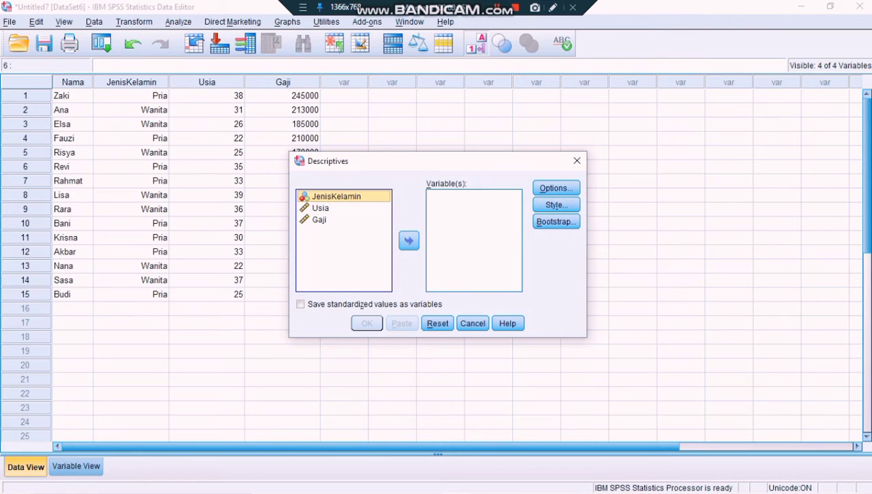
{"action": "left_click", "coordinate": [409, 240]}
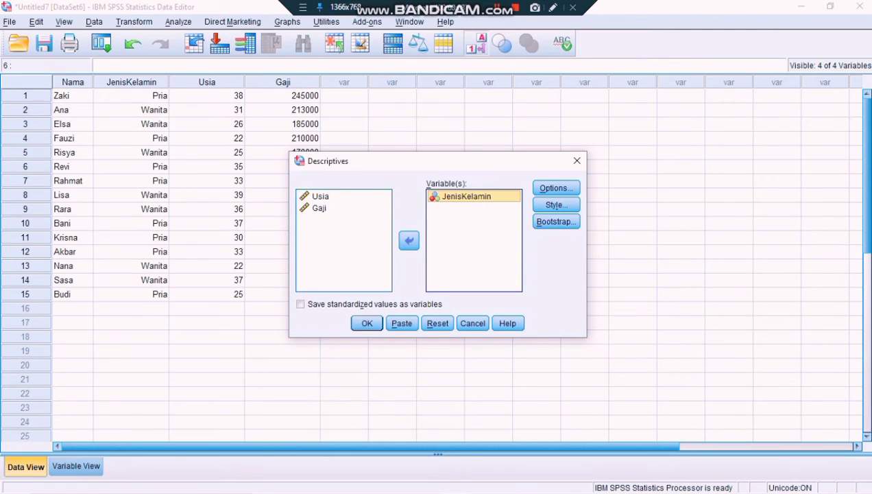
{"action": "left_click", "coordinate": [320, 196]}
{"action": "left_click", "coordinate": [408, 240]}
{"action": "left_click", "coordinate": [319, 196]}
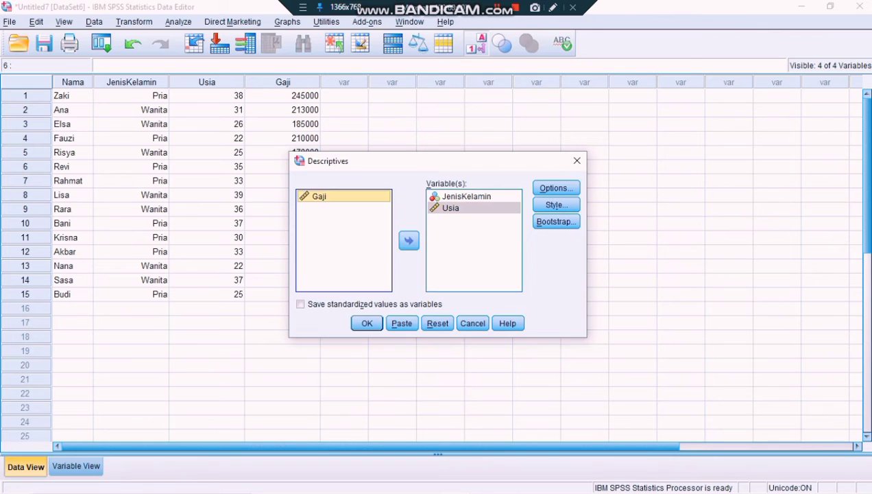
{"action": "left_click", "coordinate": [408, 240]}
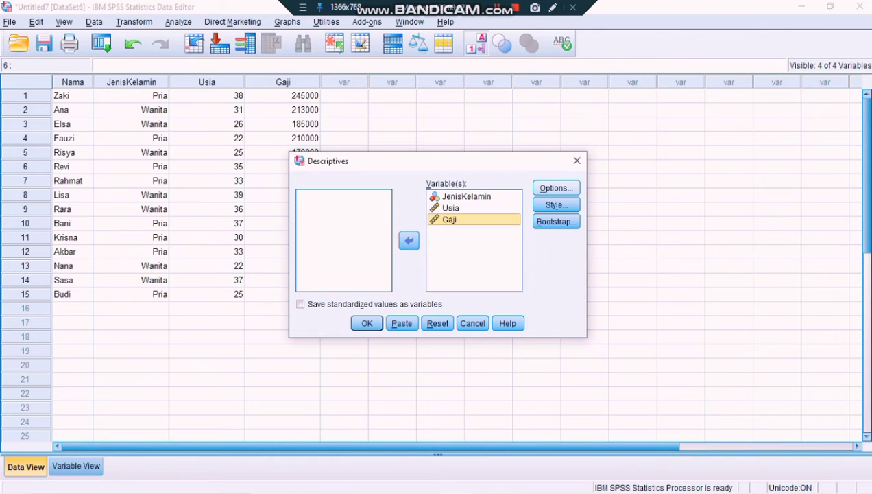
- Add Sum, Variance and Range to the statistics computed by the Descriptives analysis and apply the options
{"action": "left_click", "coordinate": [555, 188]}
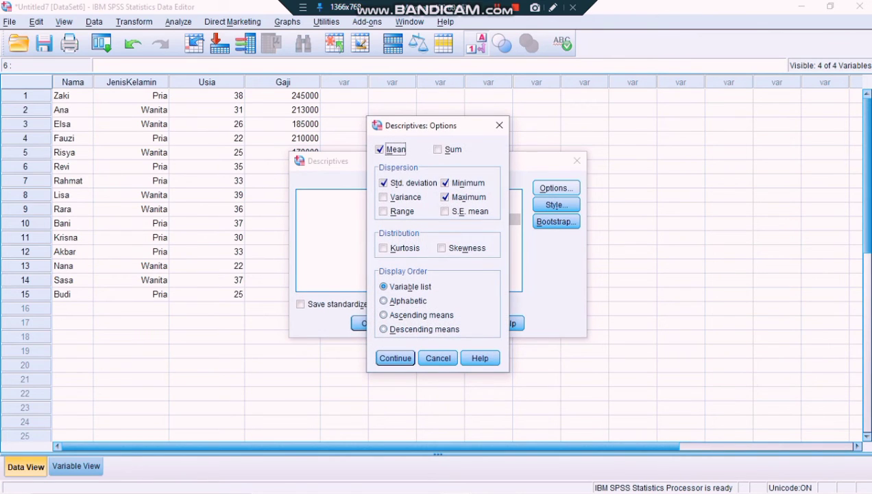
{"action": "left_click", "coordinate": [438, 149]}
{"action": "left_click", "coordinate": [383, 198]}
{"action": "left_click", "coordinate": [383, 211]}
{"action": "left_click", "coordinate": [395, 358]}
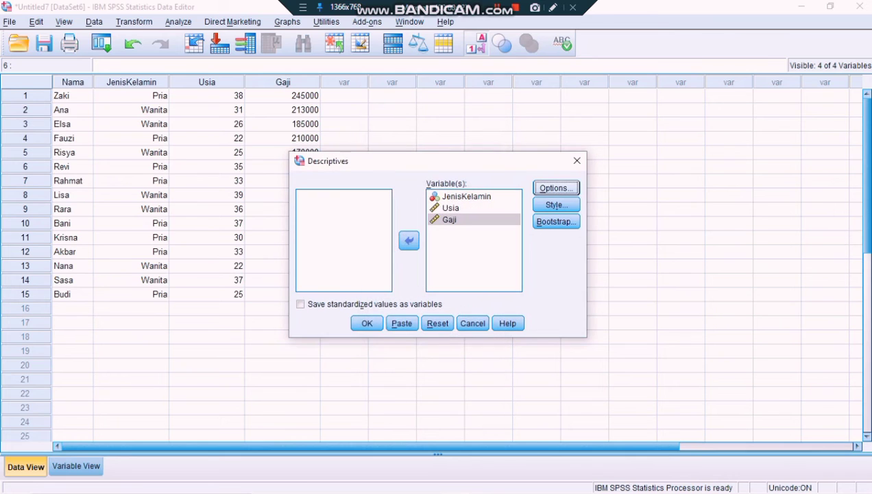
- Run the Descriptives analysis and show its Descriptive Statistics table in the maximized output window
{"action": "left_click", "coordinate": [367, 323]}
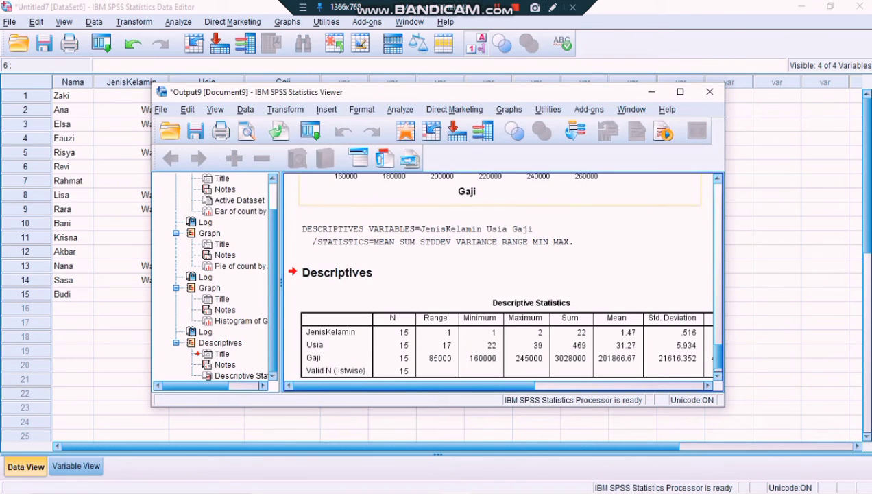
{"action": "left_click", "coordinate": [680, 92]}
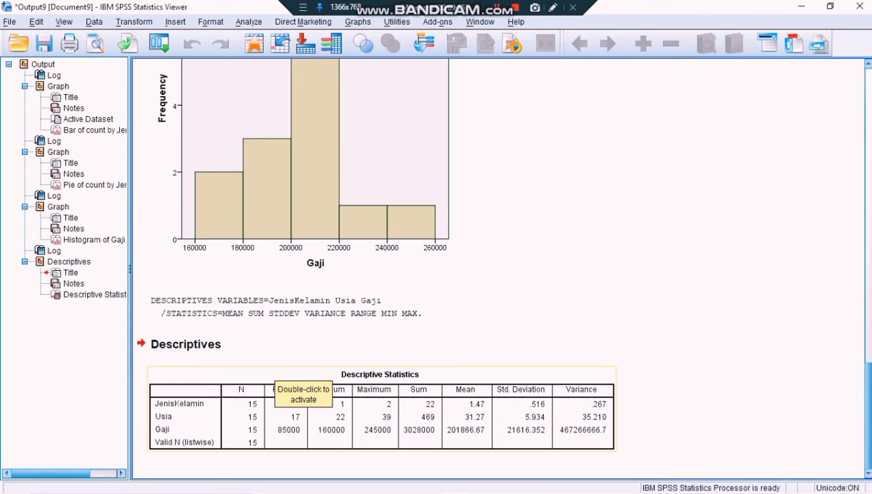
{"action": "left_click", "coordinate": [276, 372]}
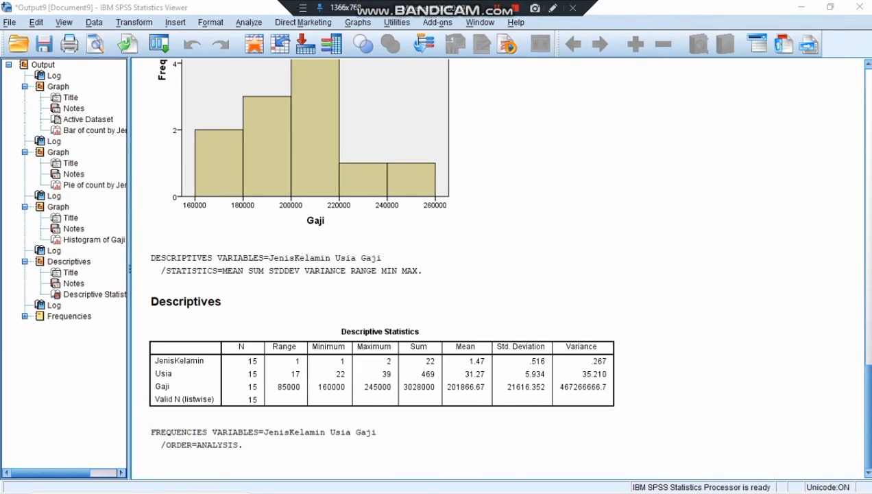
- Return to the data and run a Frequencies analysis with frequency tables for JenisKelamin, Usia and Gaji
{"action": "left_click", "coordinate": [800, 7]}
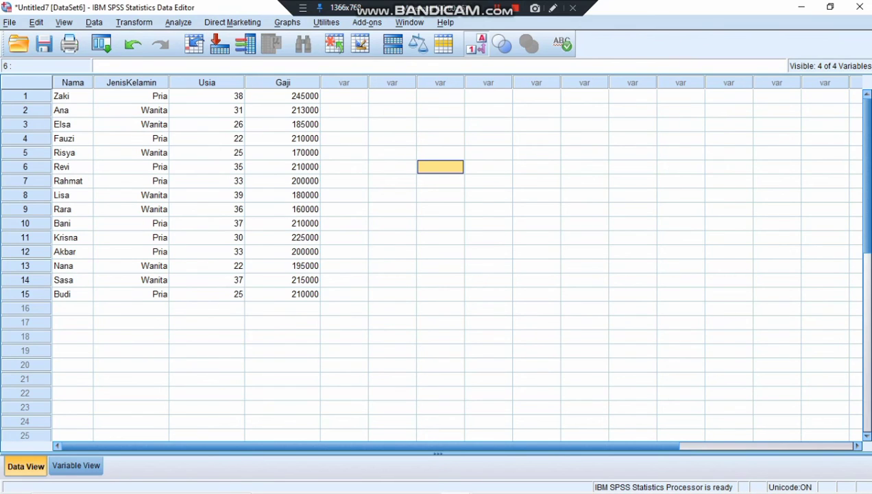
{"action": "left_click", "coordinate": [179, 23]}
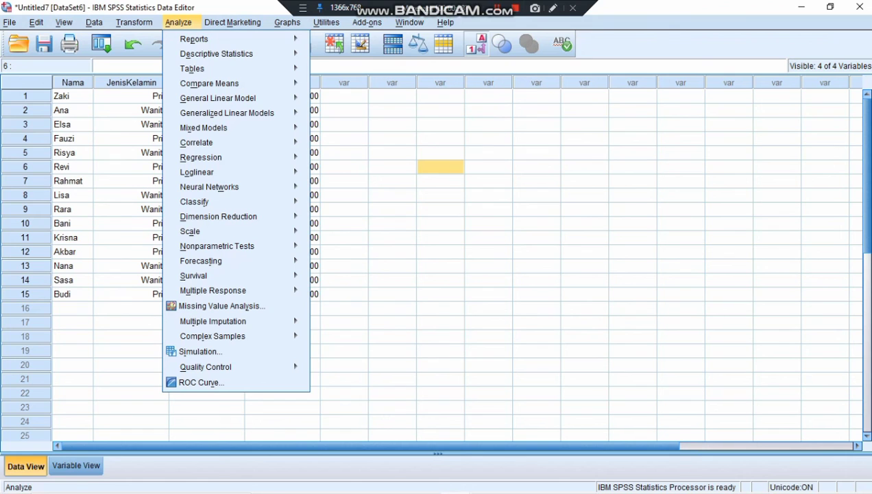
{"action": "mouse_move", "coordinate": [226, 53]}
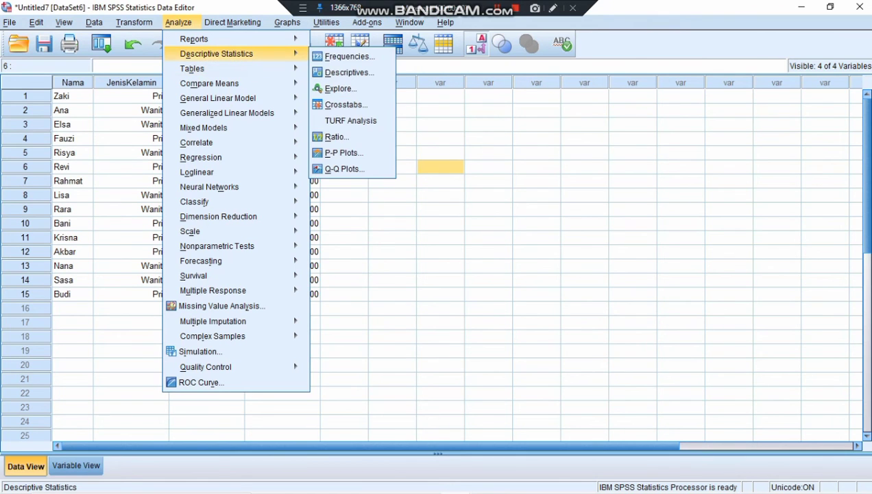
{"action": "left_click", "coordinate": [349, 56]}
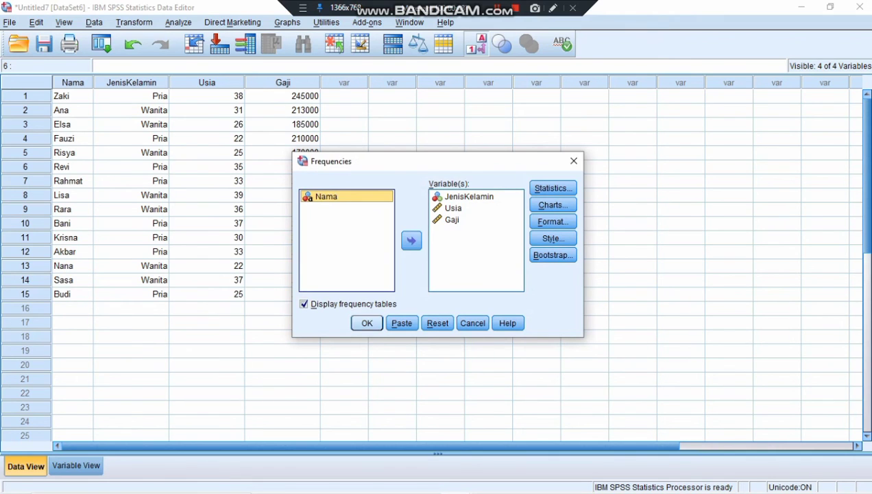
{"action": "left_click", "coordinate": [367, 323]}
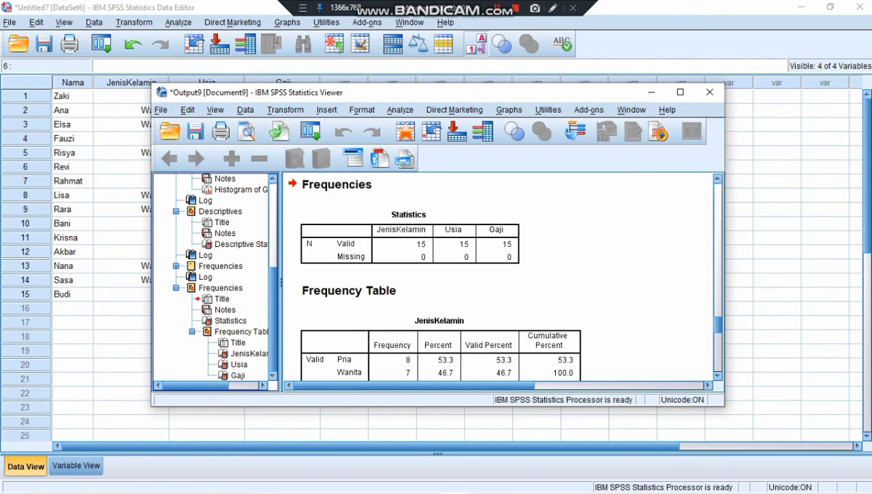
- Review the frequency tables of JenisKelamin, Usia and Gaji in the maximized output, along with the descriptive statistics and earlier charts
{"action": "left_click", "coordinate": [680, 92]}
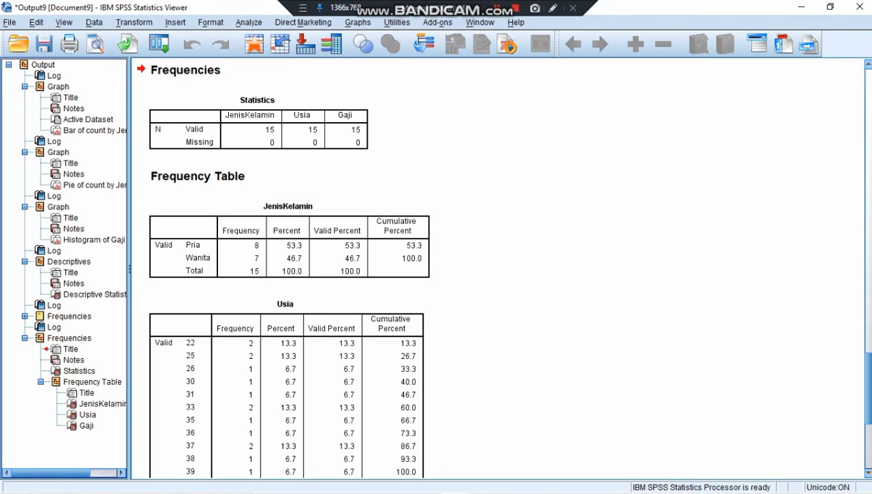
{"action": "scroll", "coordinate": [501, 270], "scroll_direction": "down", "scroll_amount": 3}
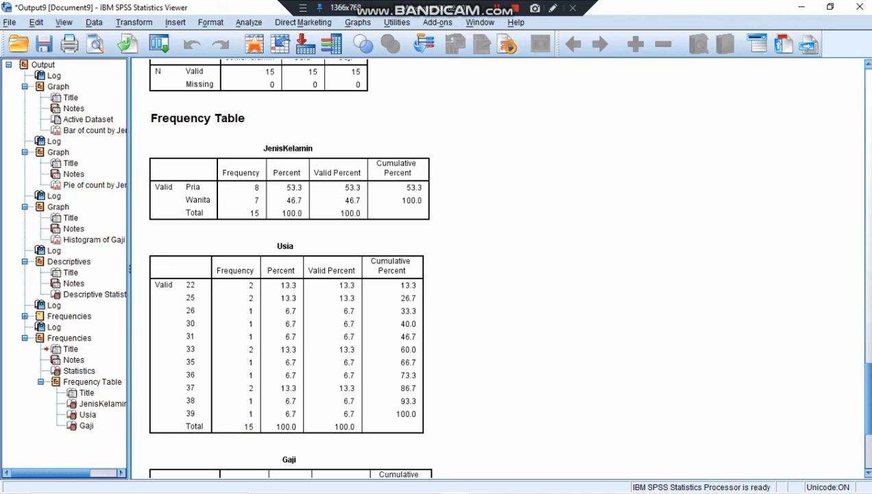
{"action": "scroll", "coordinate": [507, 267], "scroll_direction": "down", "scroll_amount": 4}
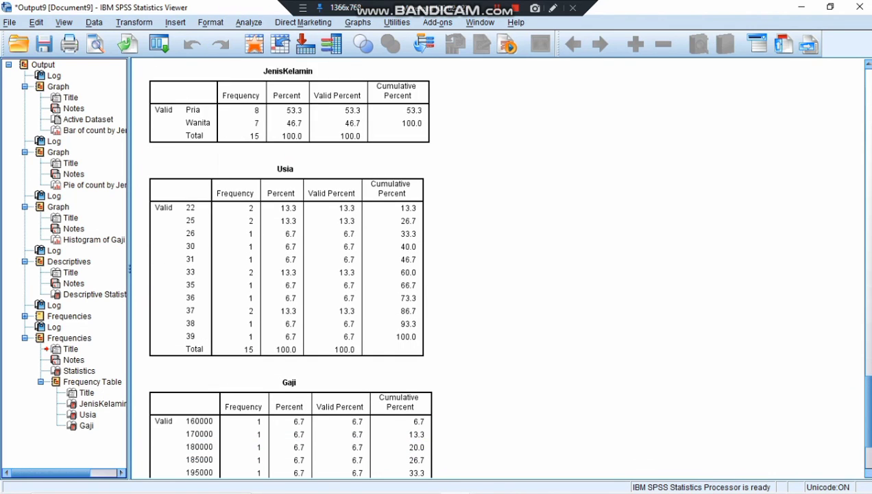
{"action": "scroll", "coordinate": [288, 357], "scroll_direction": "down", "scroll_amount": 2}
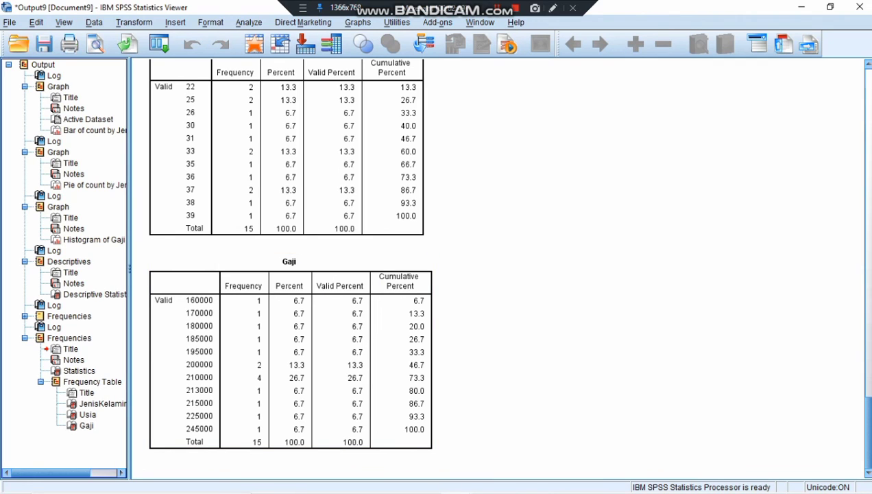
{"action": "scroll", "coordinate": [507, 261], "scroll_direction": "up", "scroll_amount": 8}
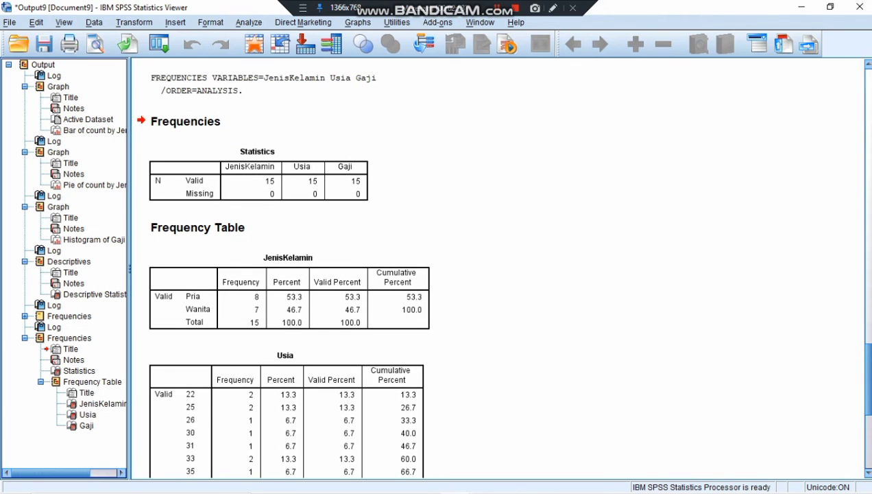
{"action": "scroll", "coordinate": [499, 264], "scroll_direction": "up", "scroll_amount": 7}
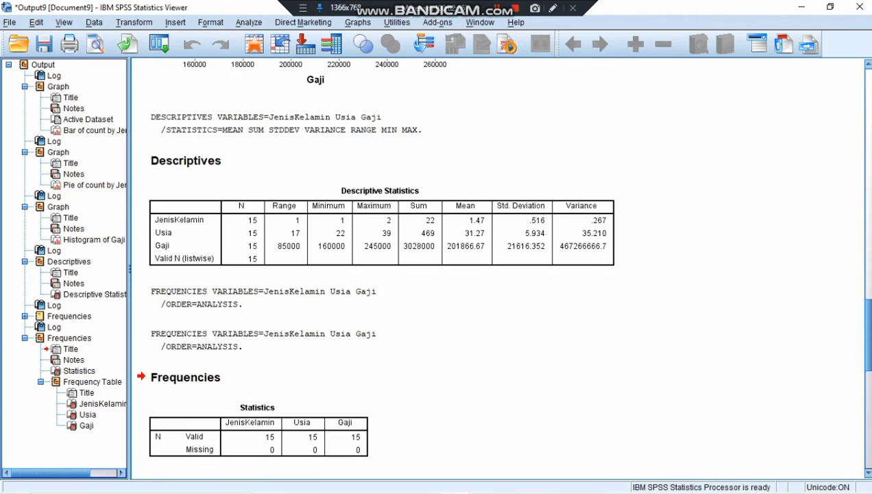
{"action": "scroll", "coordinate": [507, 267], "scroll_direction": "up", "scroll_amount": 16}
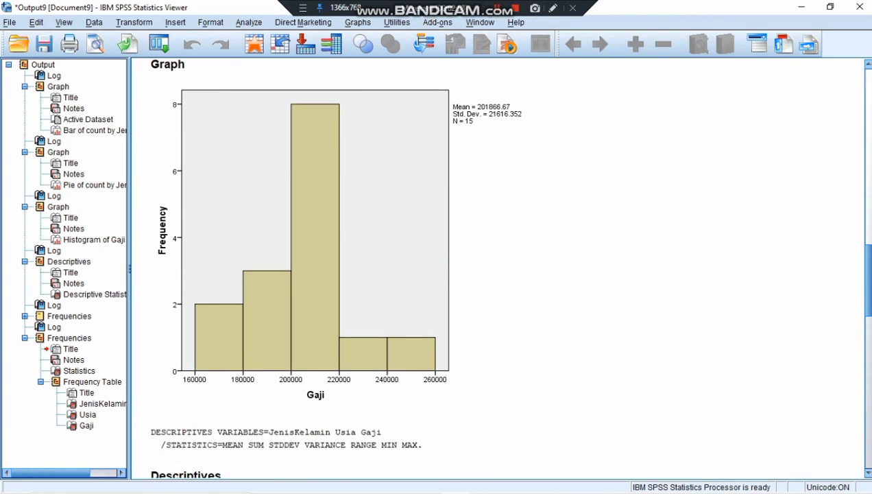
{"action": "scroll", "coordinate": [499, 267], "scroll_direction": "up", "scroll_amount": 3}
{"action": "scroll", "coordinate": [499, 267], "scroll_direction": "up", "scroll_amount": 14}
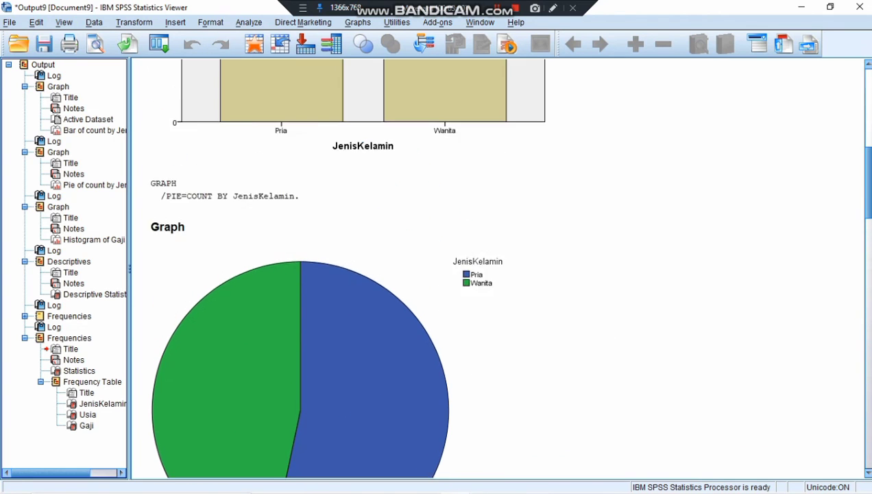
{"action": "scroll", "coordinate": [499, 267], "scroll_direction": "up", "scroll_amount": 3}
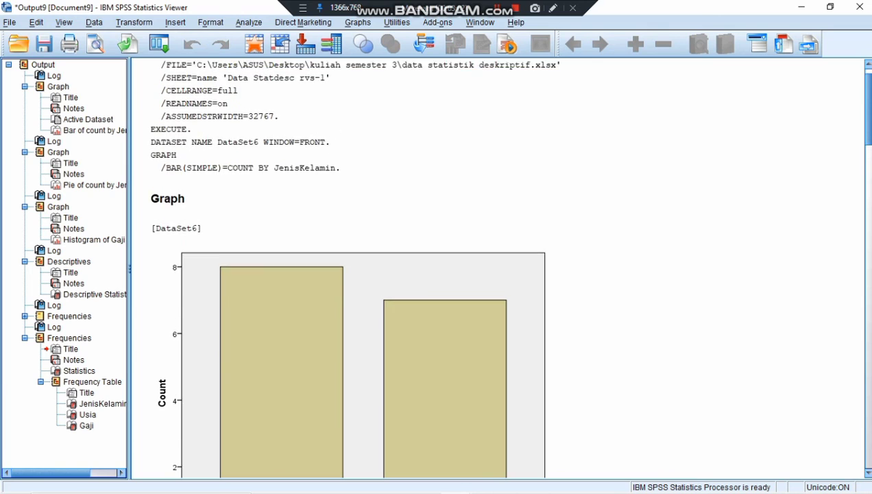